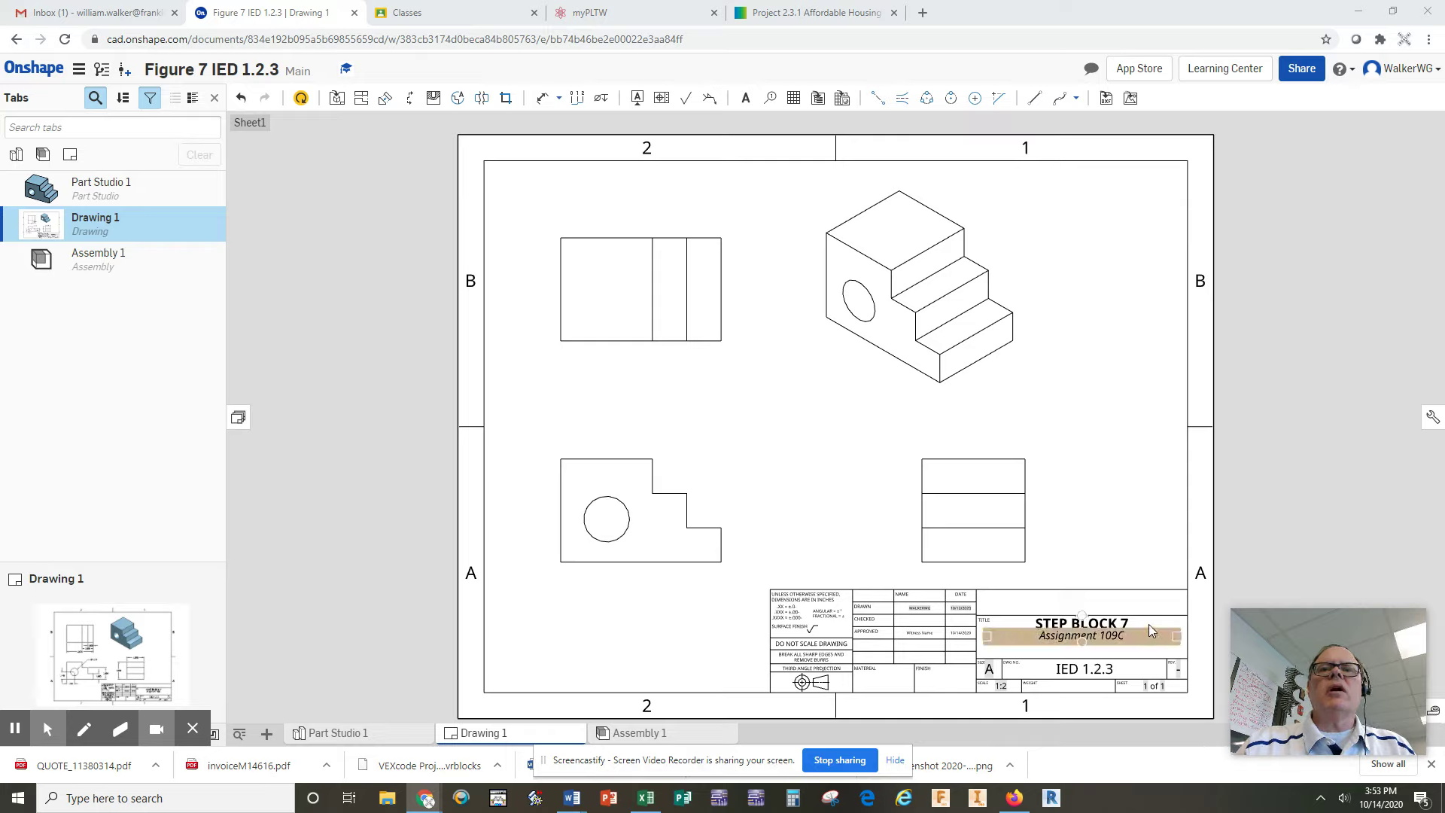
- Edit the title block note so its title reads STEP BLOCK 7
{"action": "left_click", "coordinate": [1097, 621]}
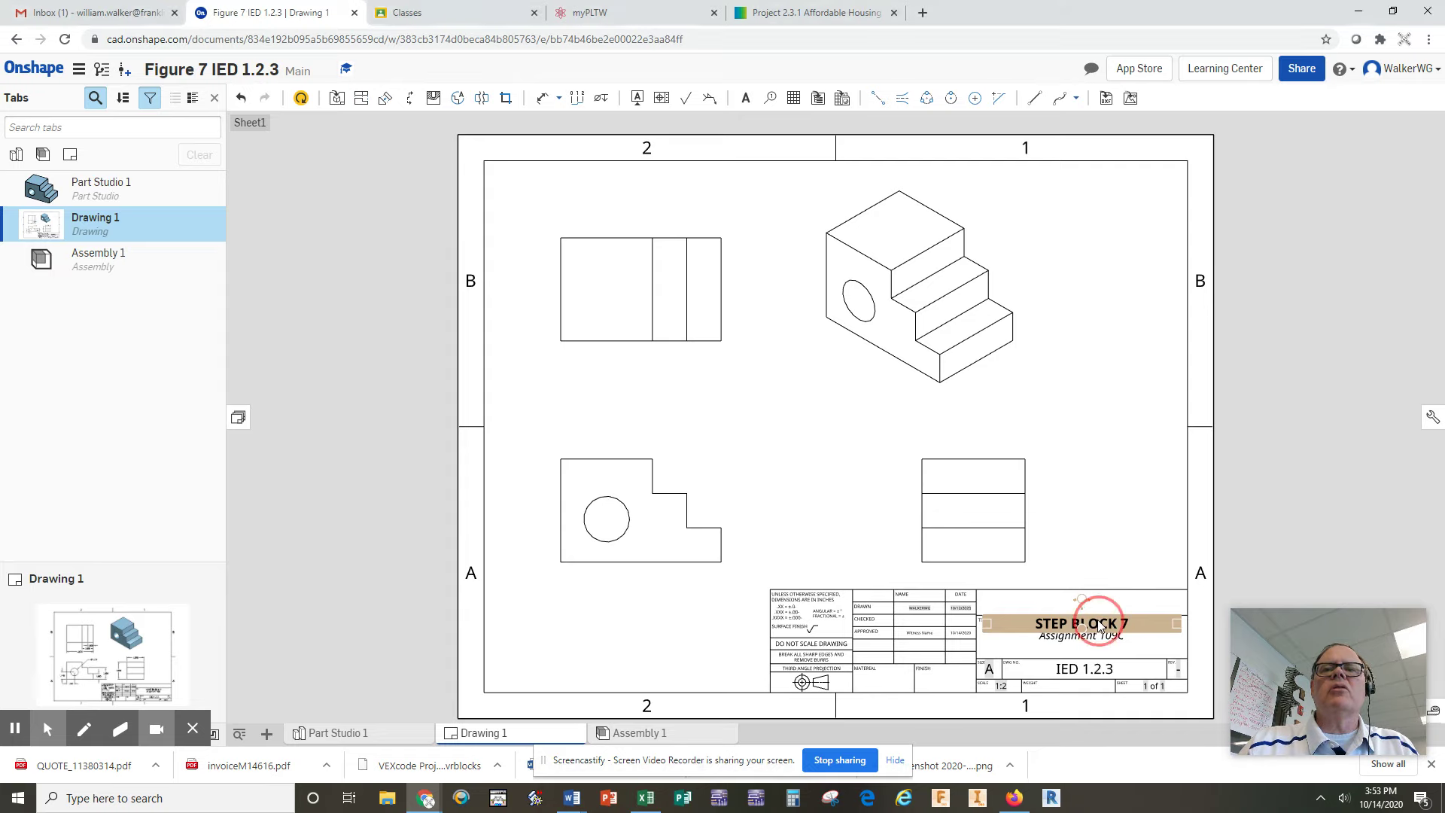
{"action": "double_click", "coordinate": [1097, 621]}
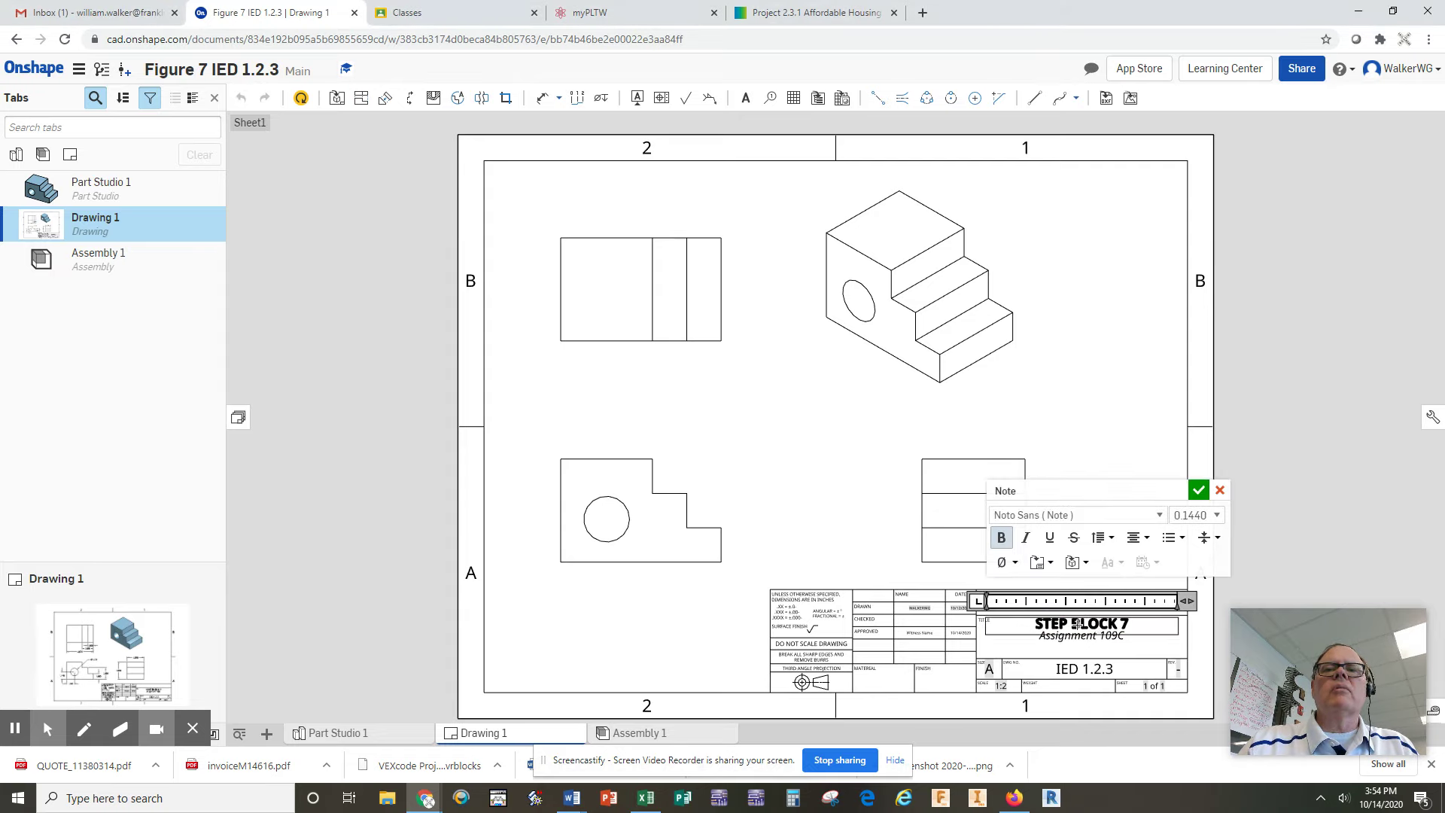
{"action": "left_click", "coordinate": [1127, 623]}
{"action": "key", "text": "BackSpace"}
{"action": "key", "text": "BackSpace"}
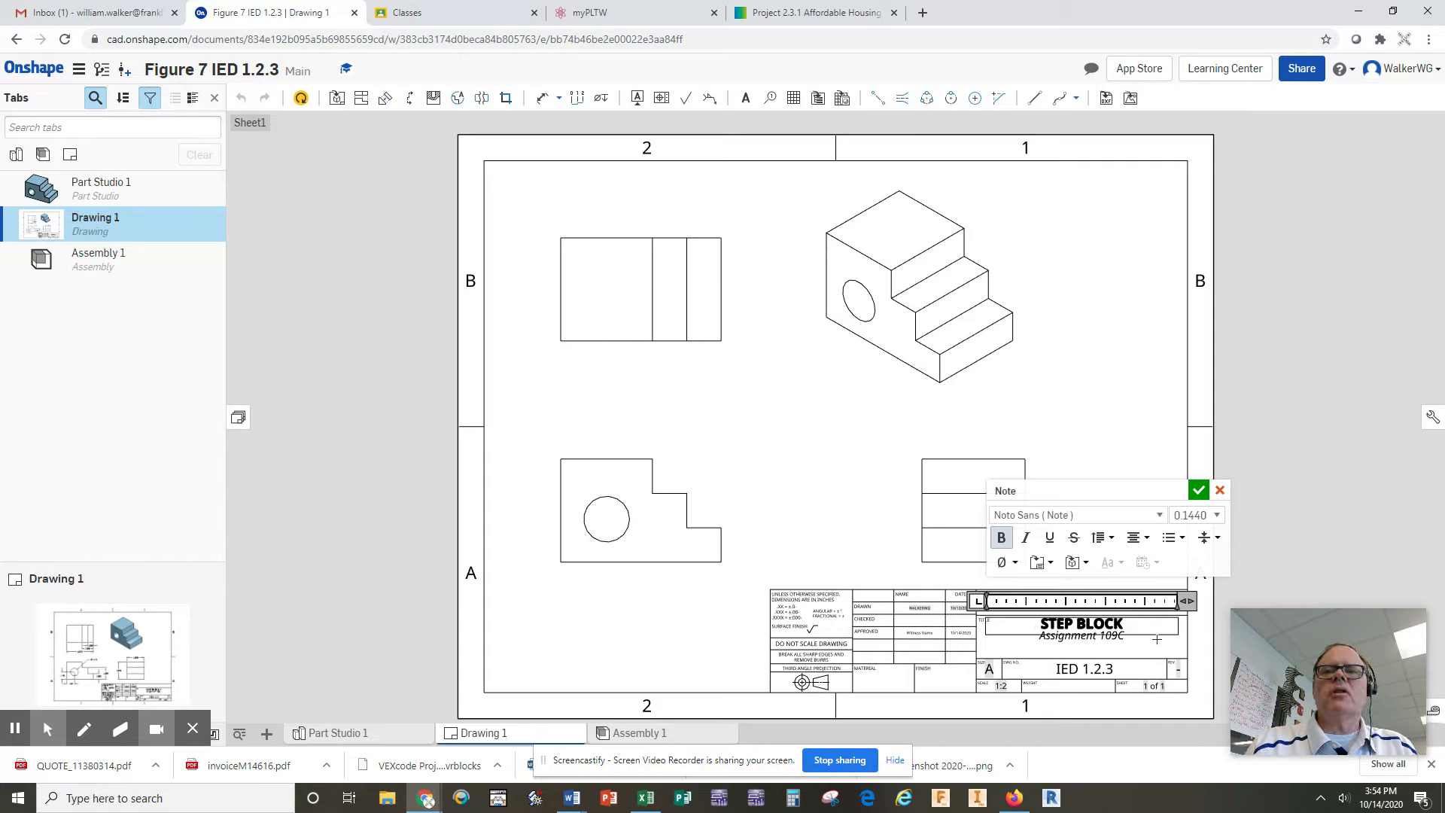
{"action": "type", "text": "0"}
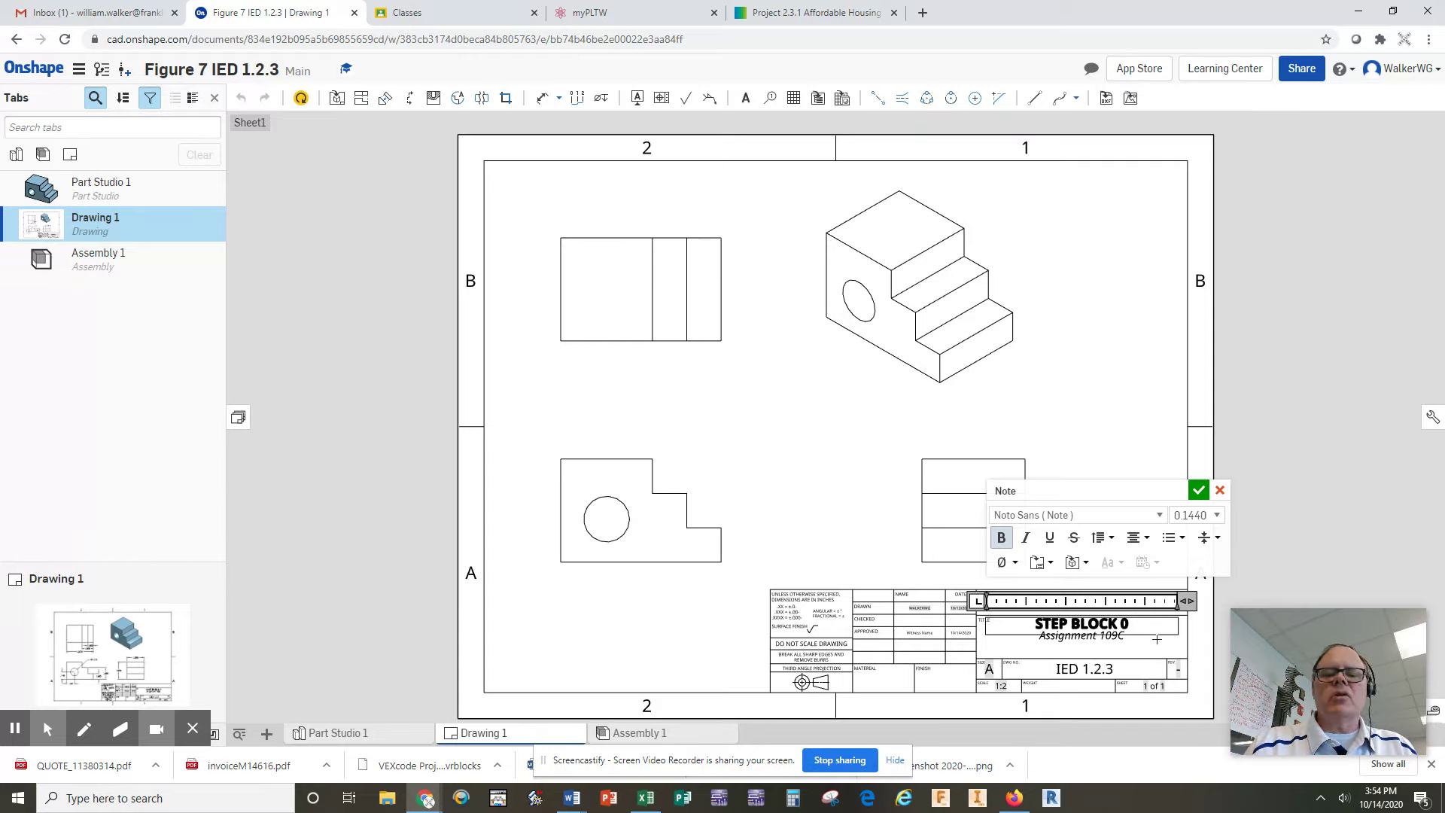
{"action": "key", "text": "BackSpace"}
{"action": "key", "text": "BackSpace"}
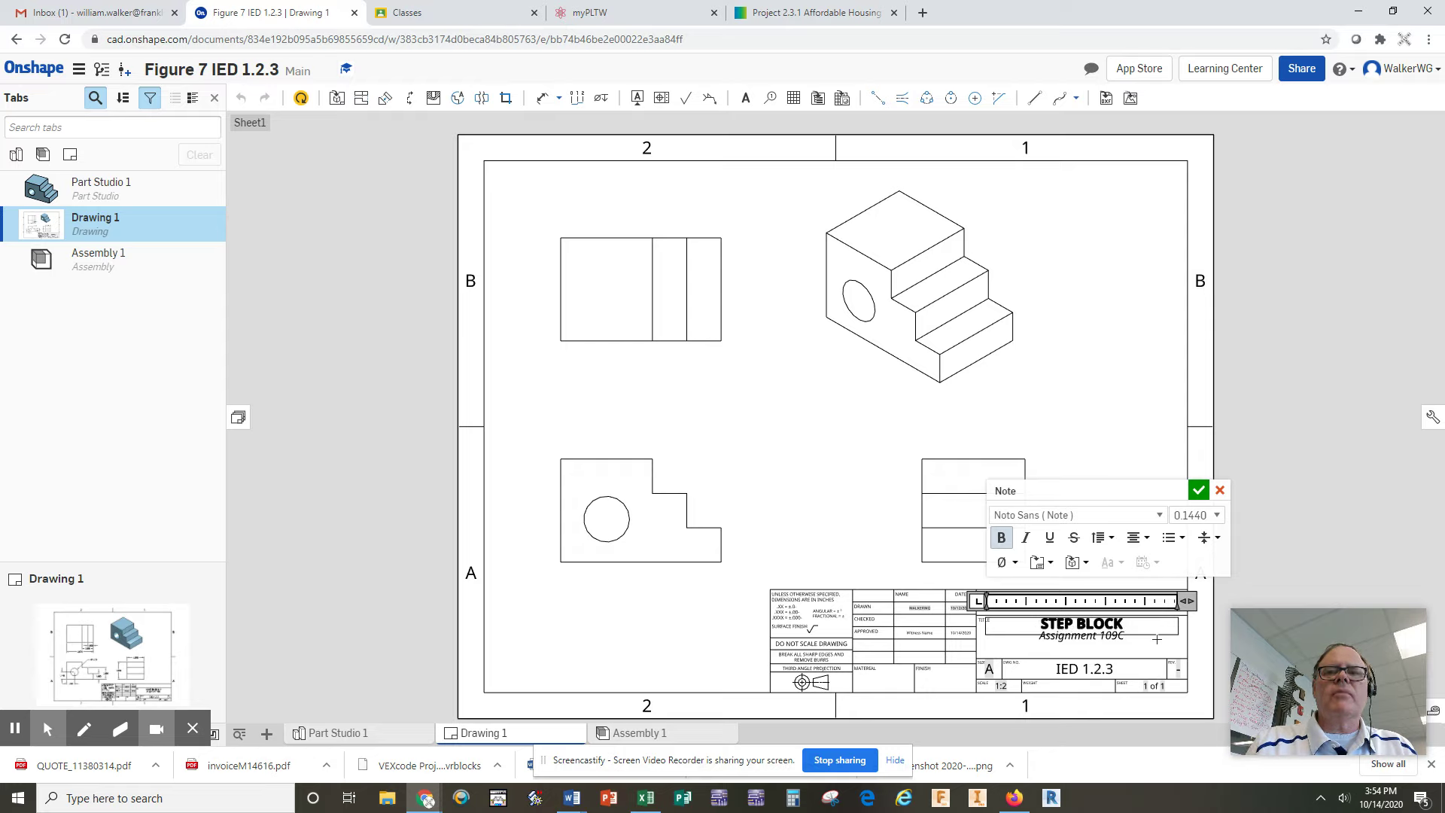
{"action": "type", "text": "7"}
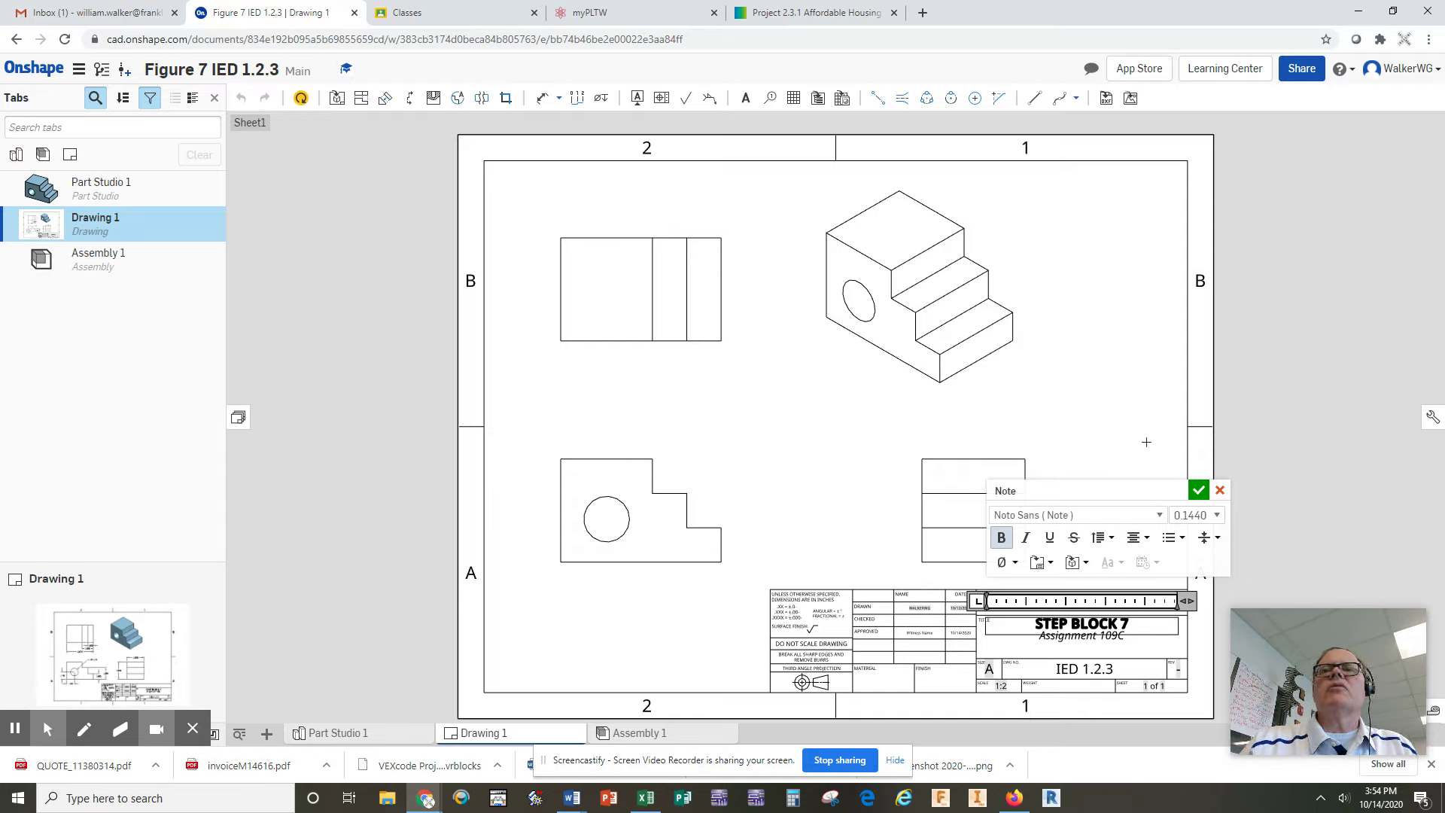
{"action": "left_click", "coordinate": [1199, 491]}
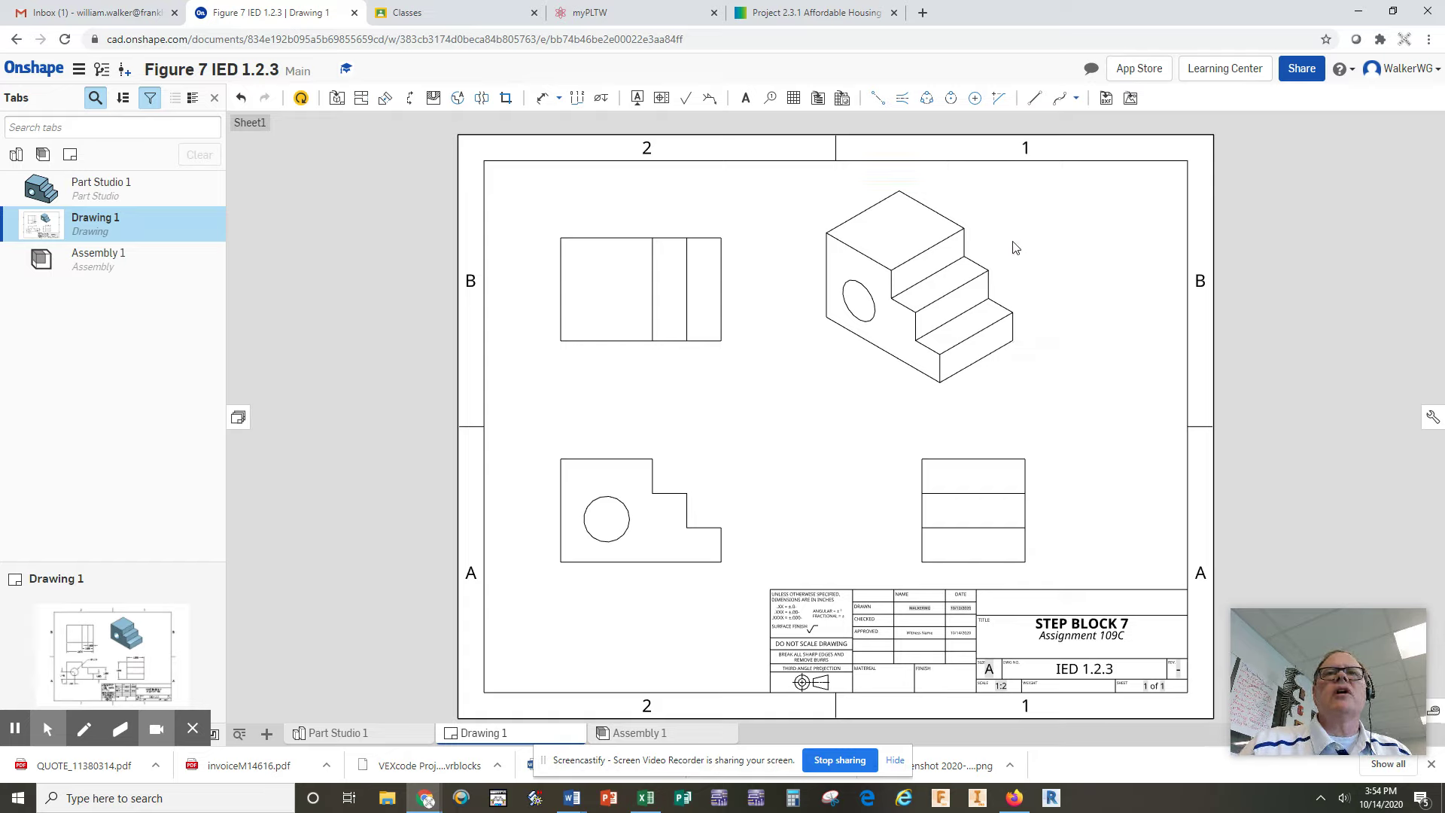
- Switch the isometric view to a shaded display
{"action": "right_click", "coordinate": [990, 234]}
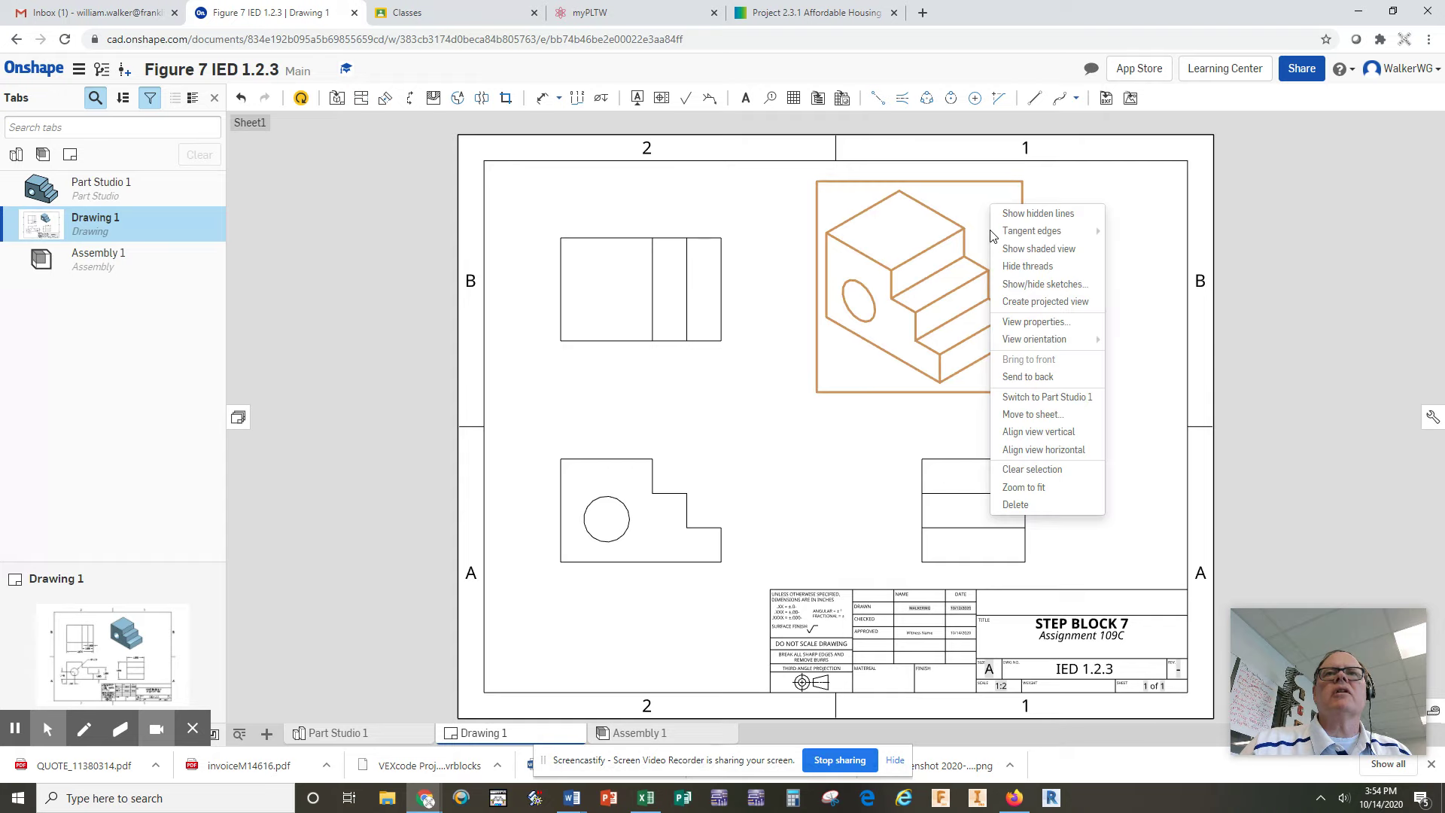
{"action": "left_click", "coordinate": [1038, 249]}
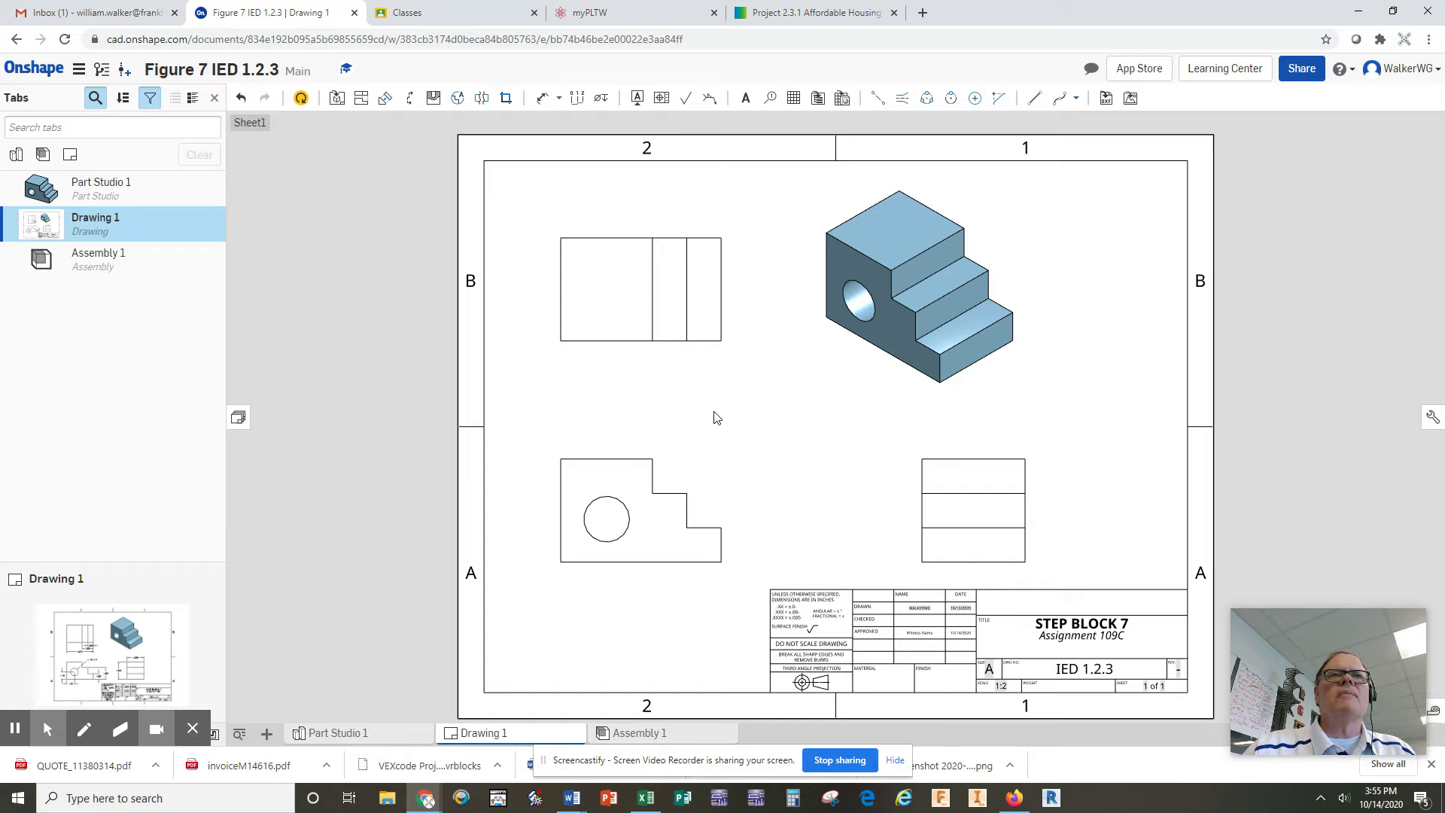
{"action": "left_click", "coordinate": [541, 103]}
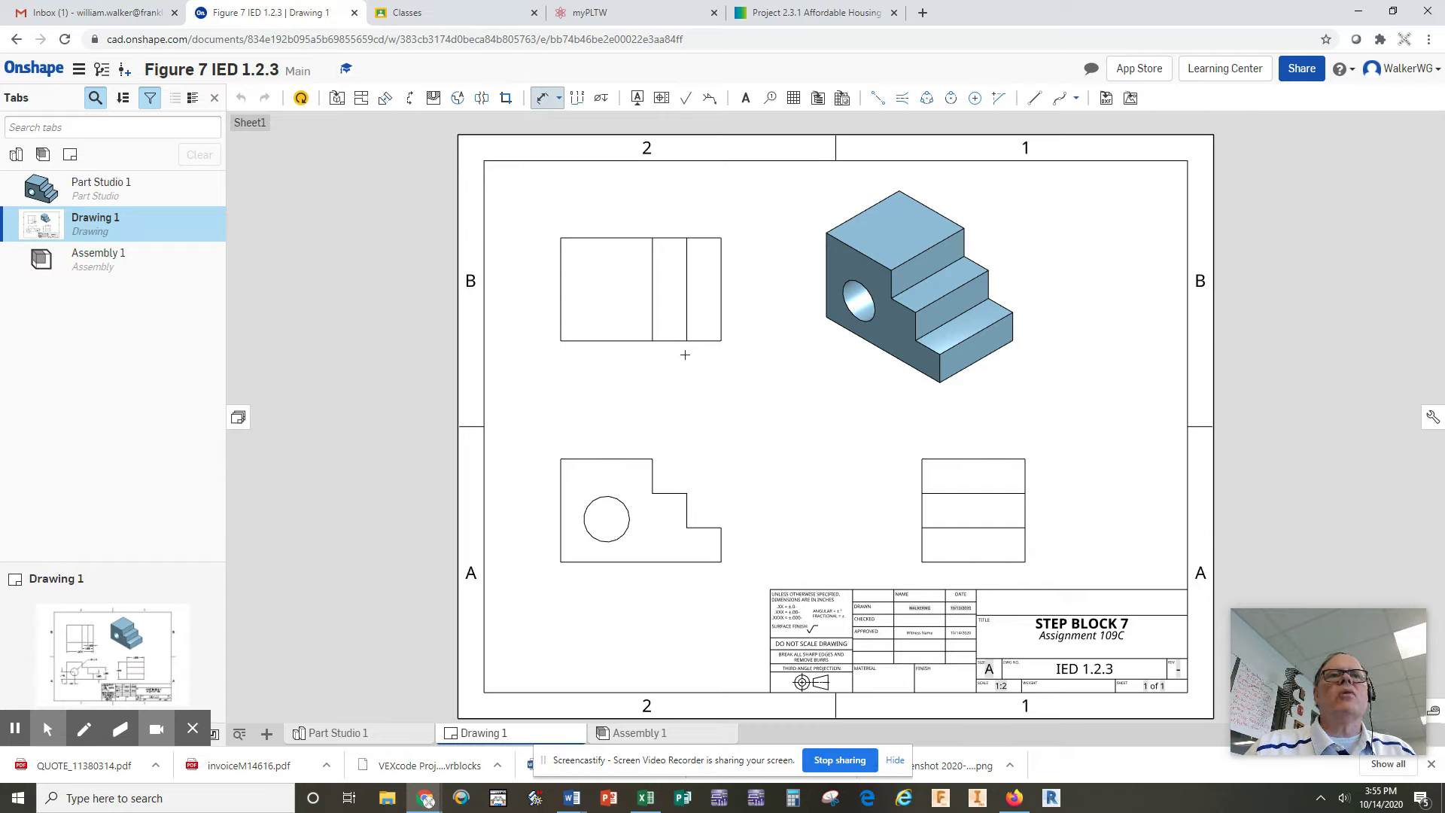
- Dimension the top view's overall width as 4.670 and the right-side view's height as 3.000
{"action": "left_click", "coordinate": [562, 340]}
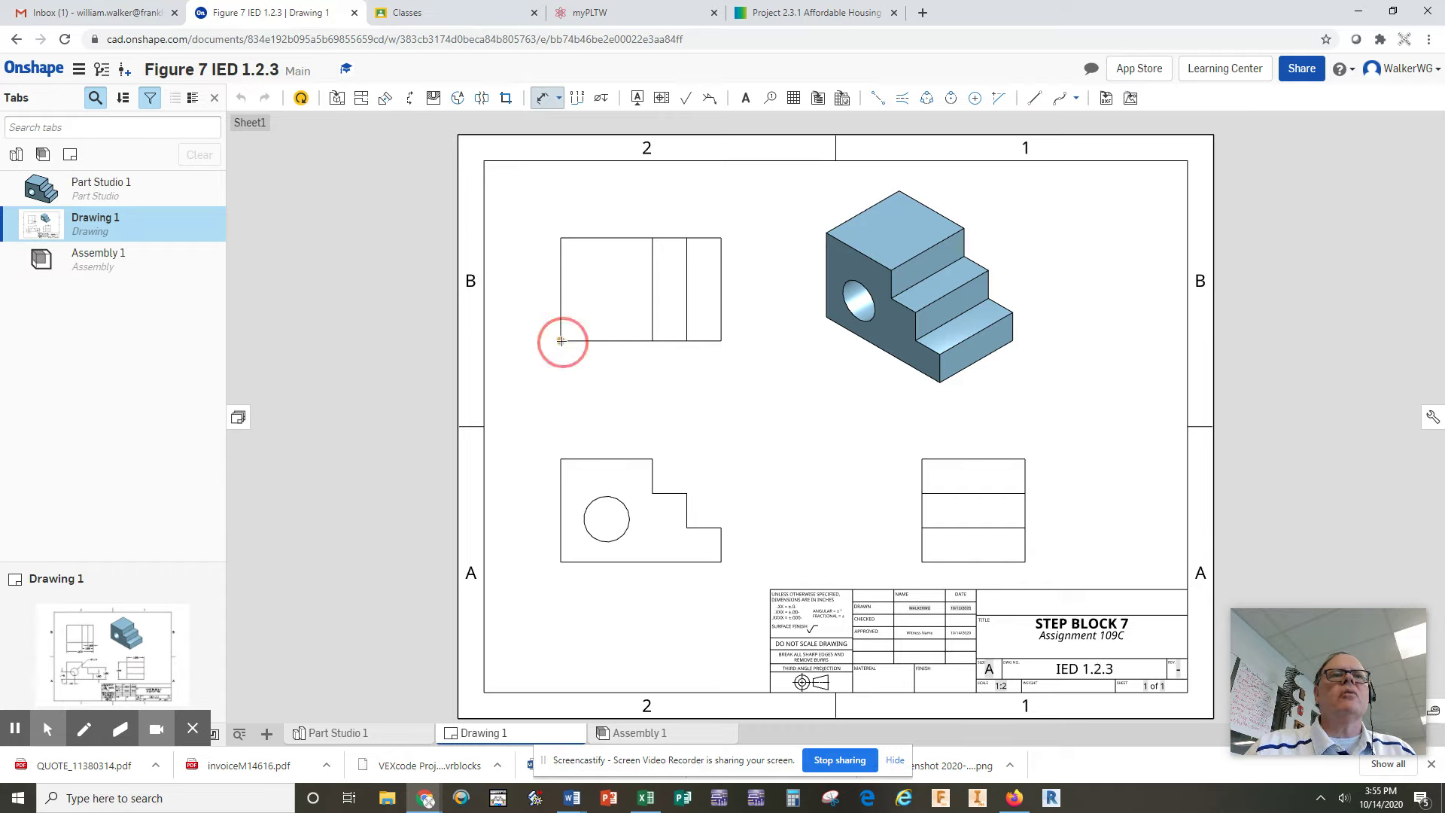
{"action": "left_click", "coordinate": [721, 340]}
{"action": "left_click", "coordinate": [662, 396]}
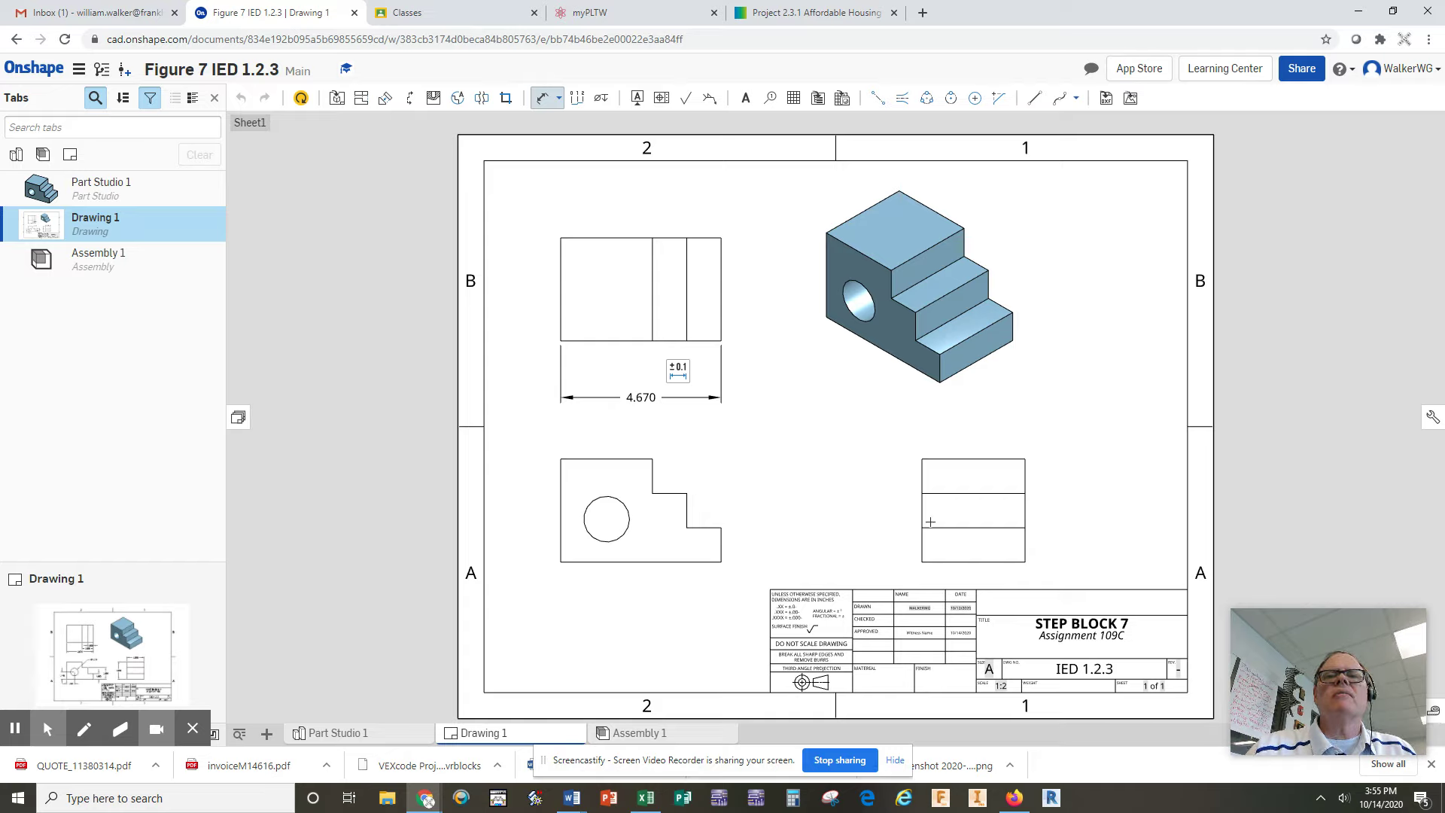
{"action": "left_click", "coordinate": [922, 459]}
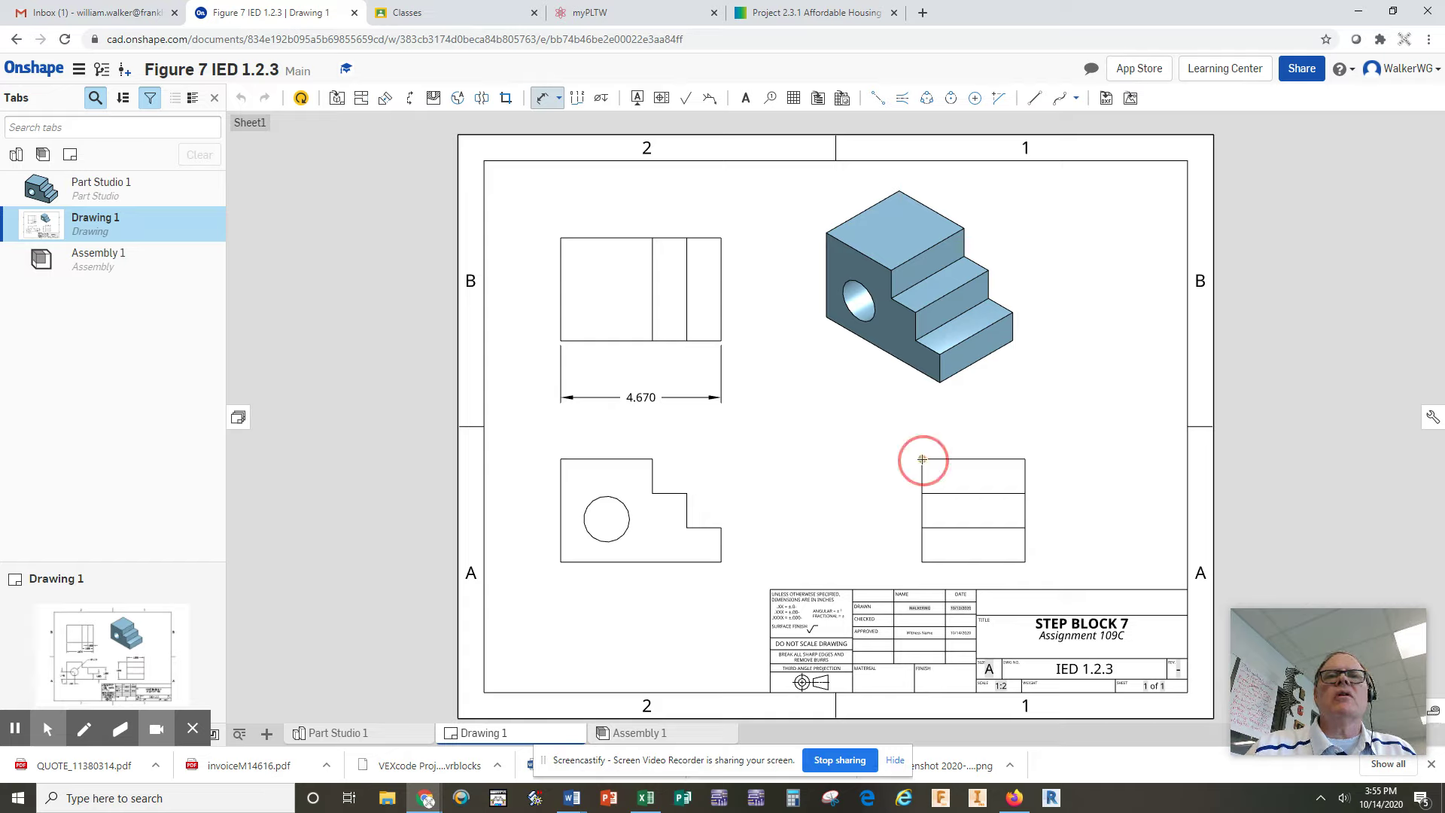
{"action": "left_click", "coordinate": [922, 561]}
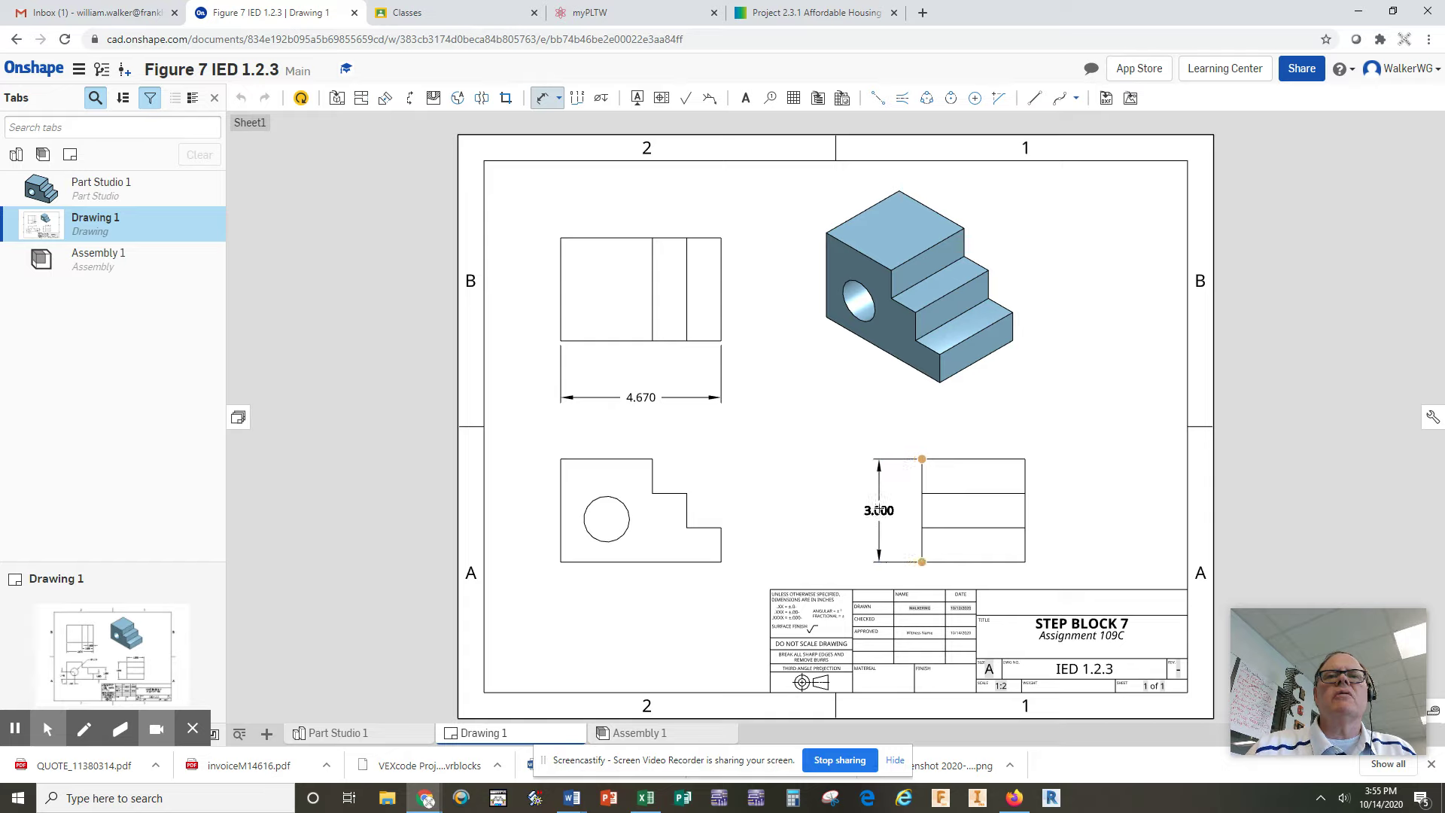
{"action": "left_click", "coordinate": [877, 511]}
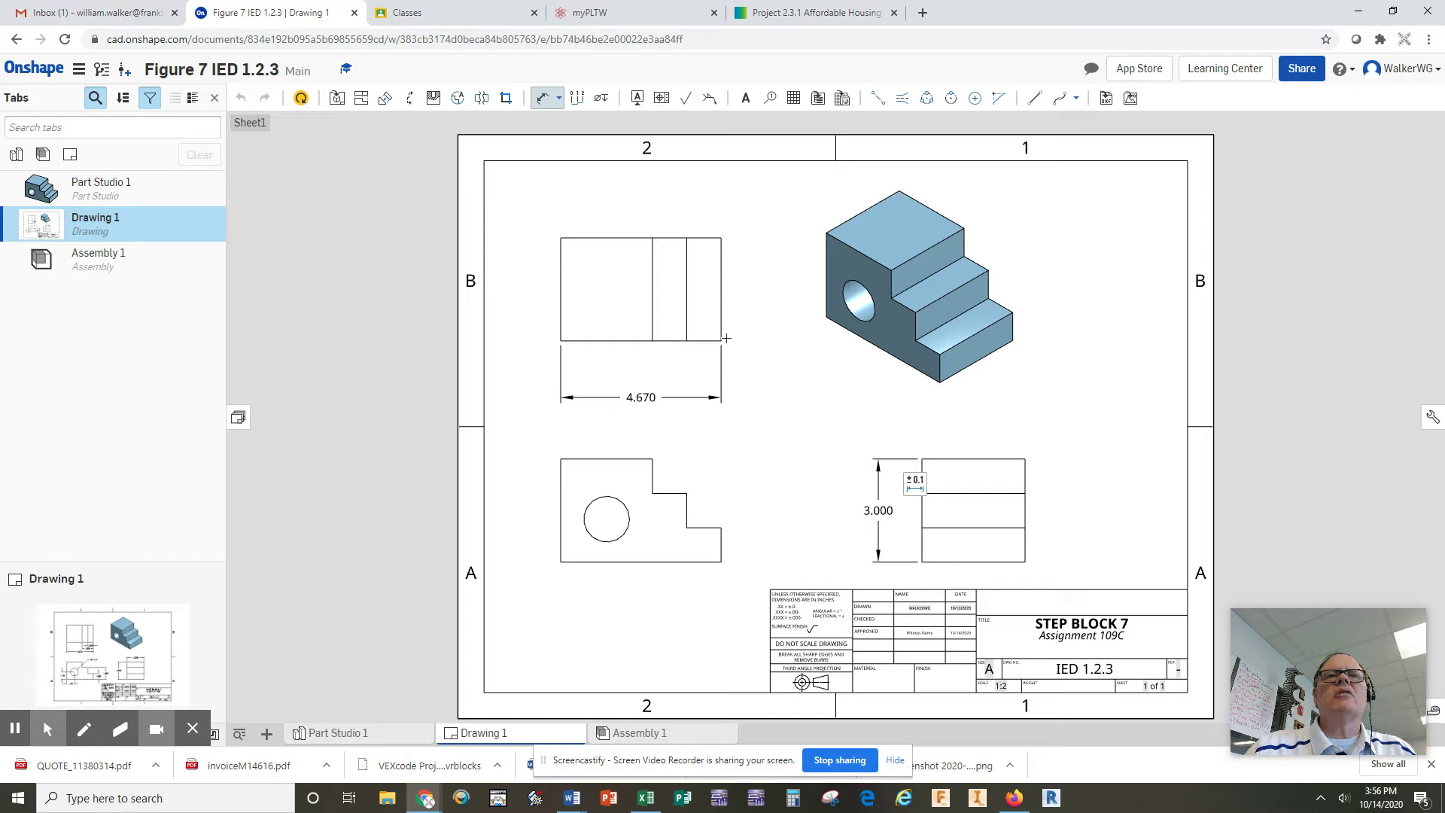
- Clear a stray edge selection, then place a 3.000 width dimension above the right-side view
{"action": "left_click", "coordinate": [722, 309]}
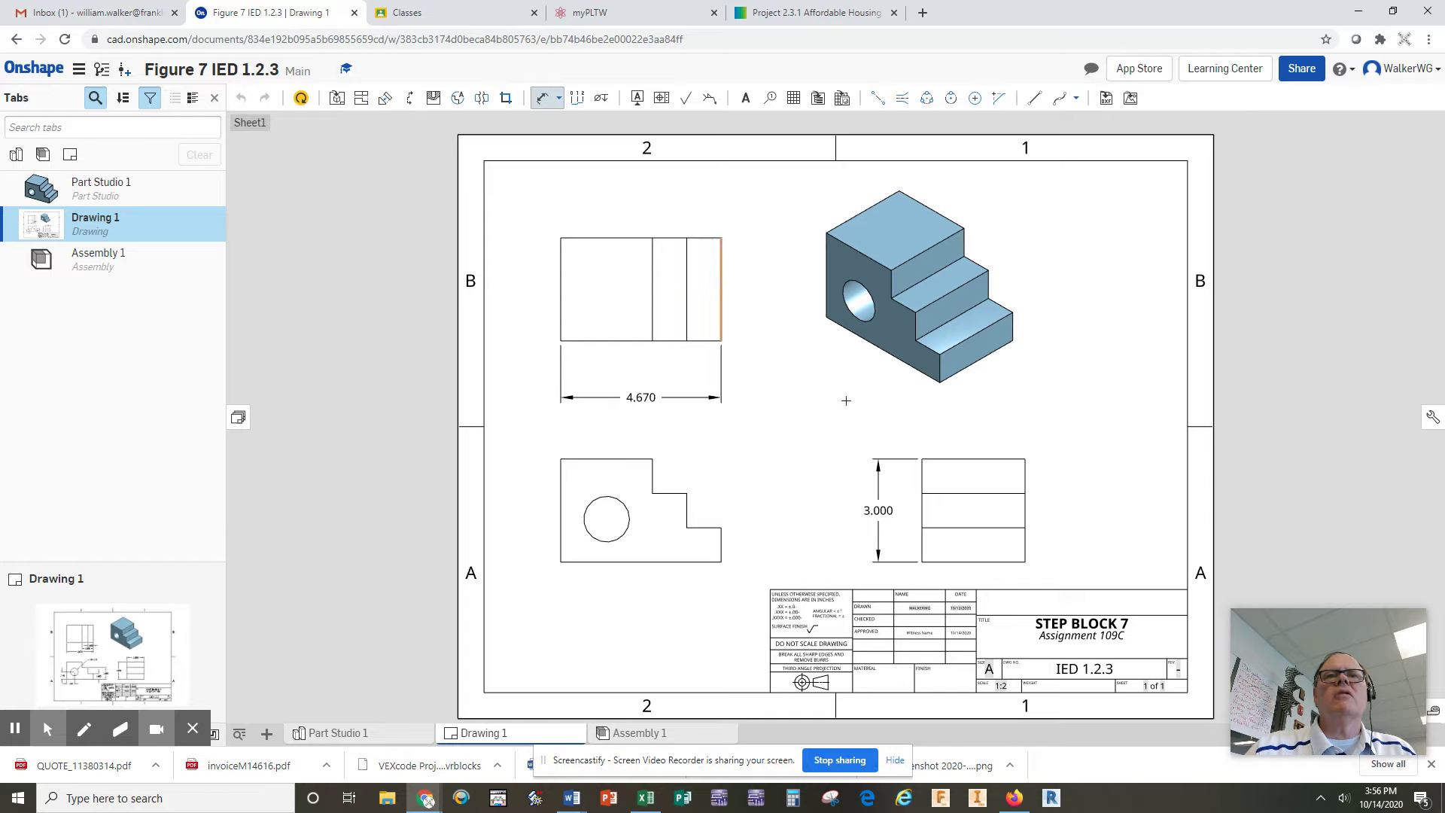
{"action": "key", "text": "Escape"}
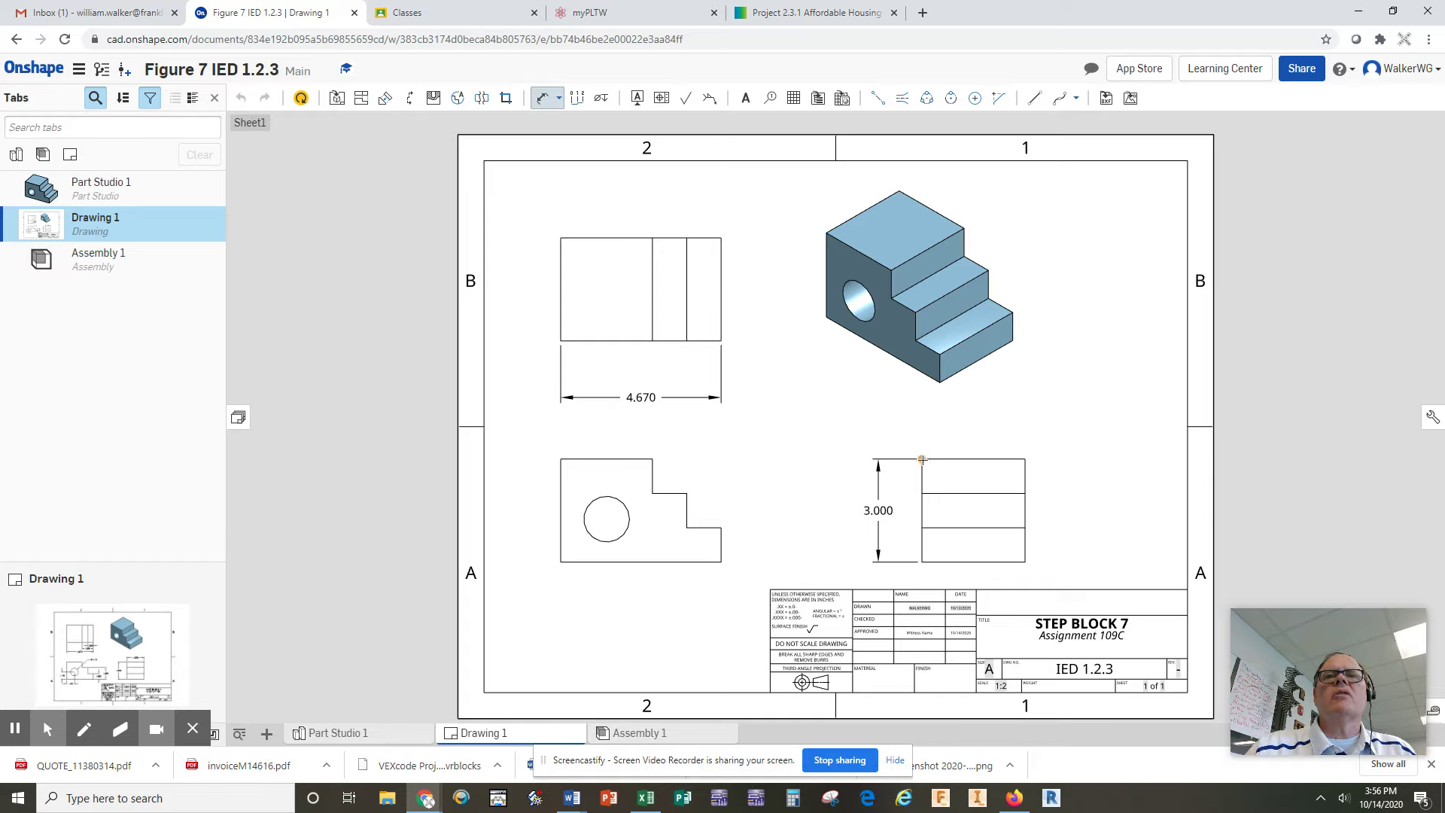
{"action": "left_click", "coordinate": [1025, 458]}
{"action": "left_click", "coordinate": [973, 434]}
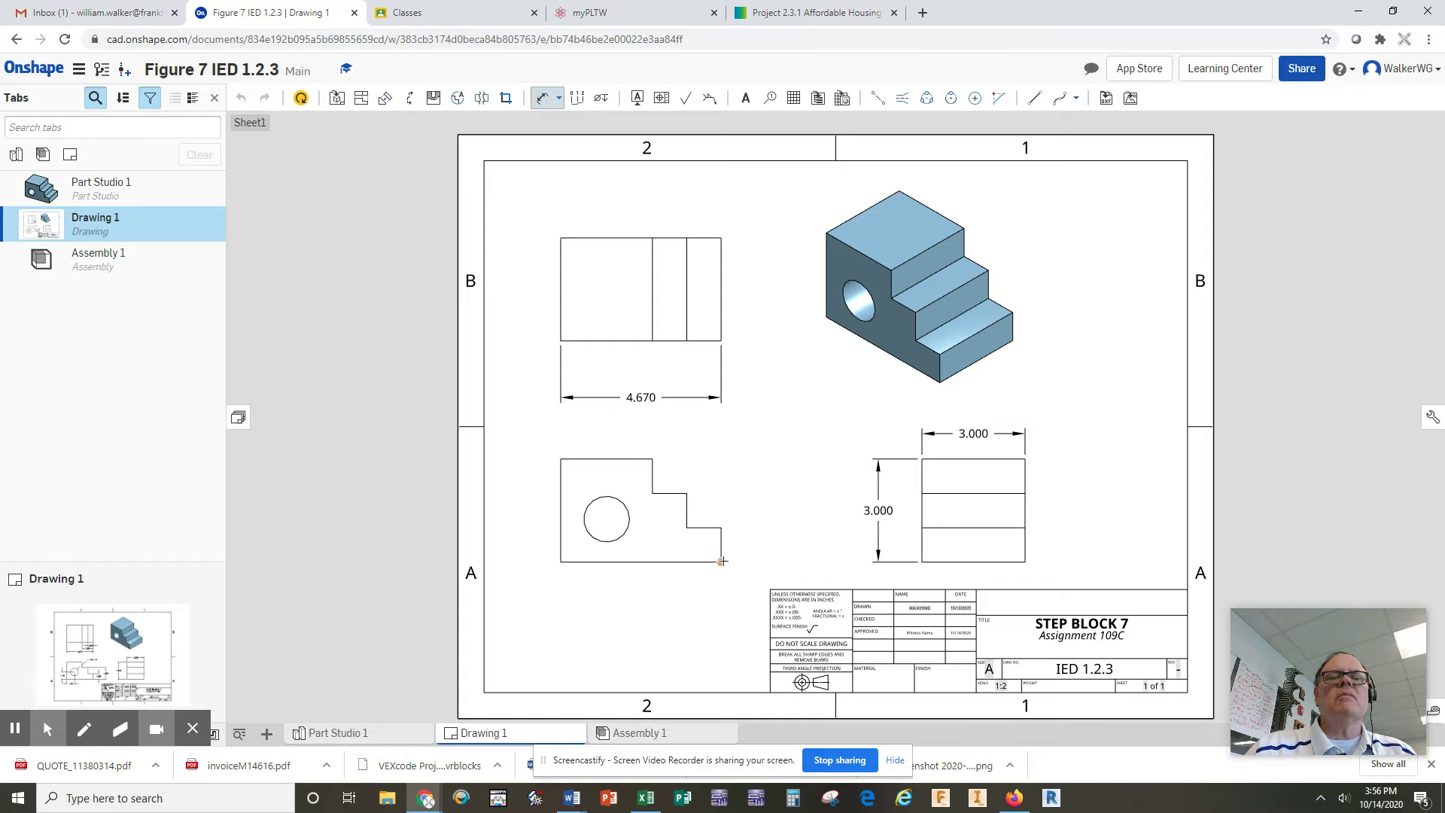
{"action": "left_click", "coordinate": [721, 561]}
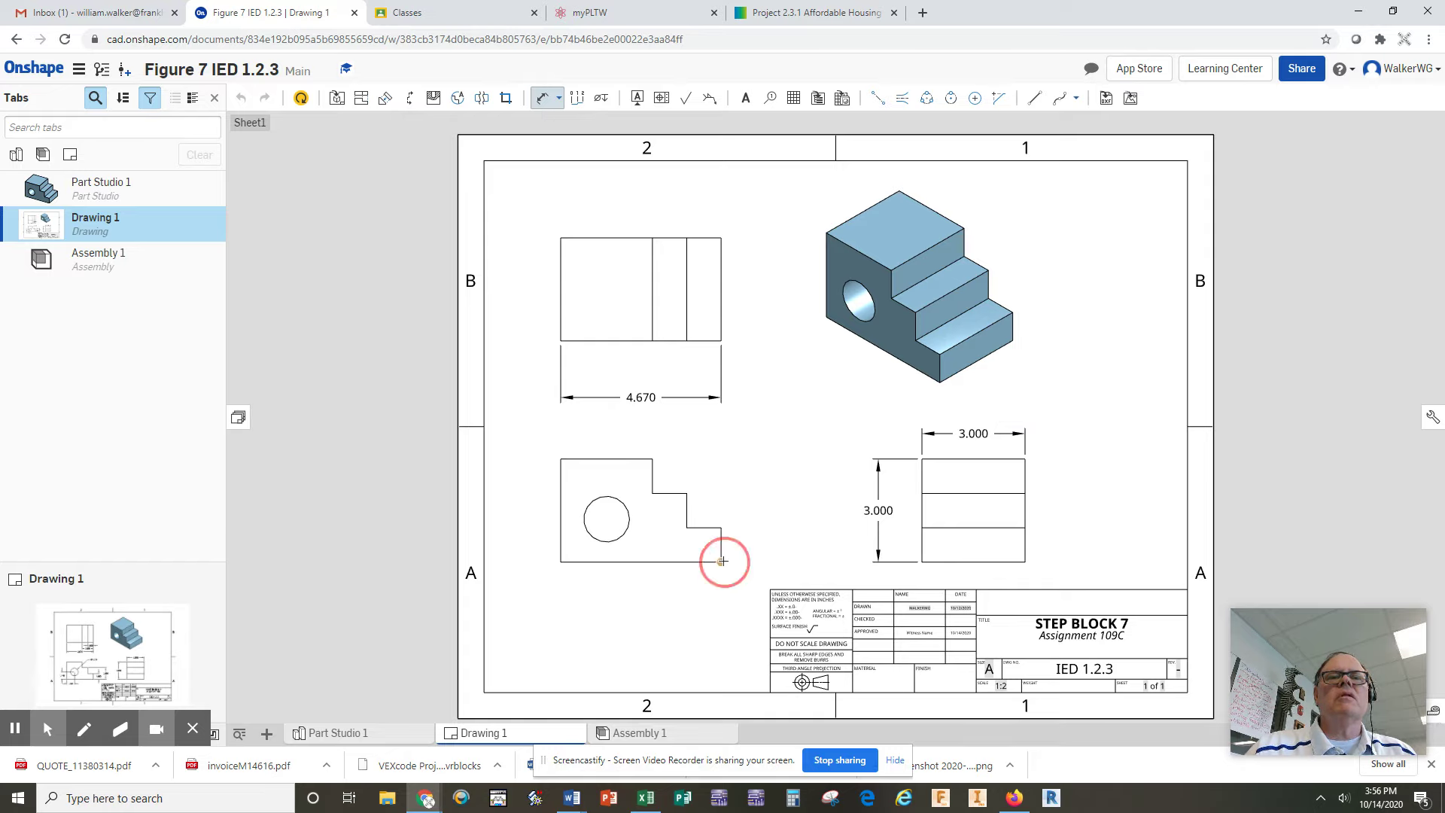
- Dimension the front view's 2.000 upper step height and 1.000 lower step height on its right
{"action": "left_click", "coordinate": [686, 493]}
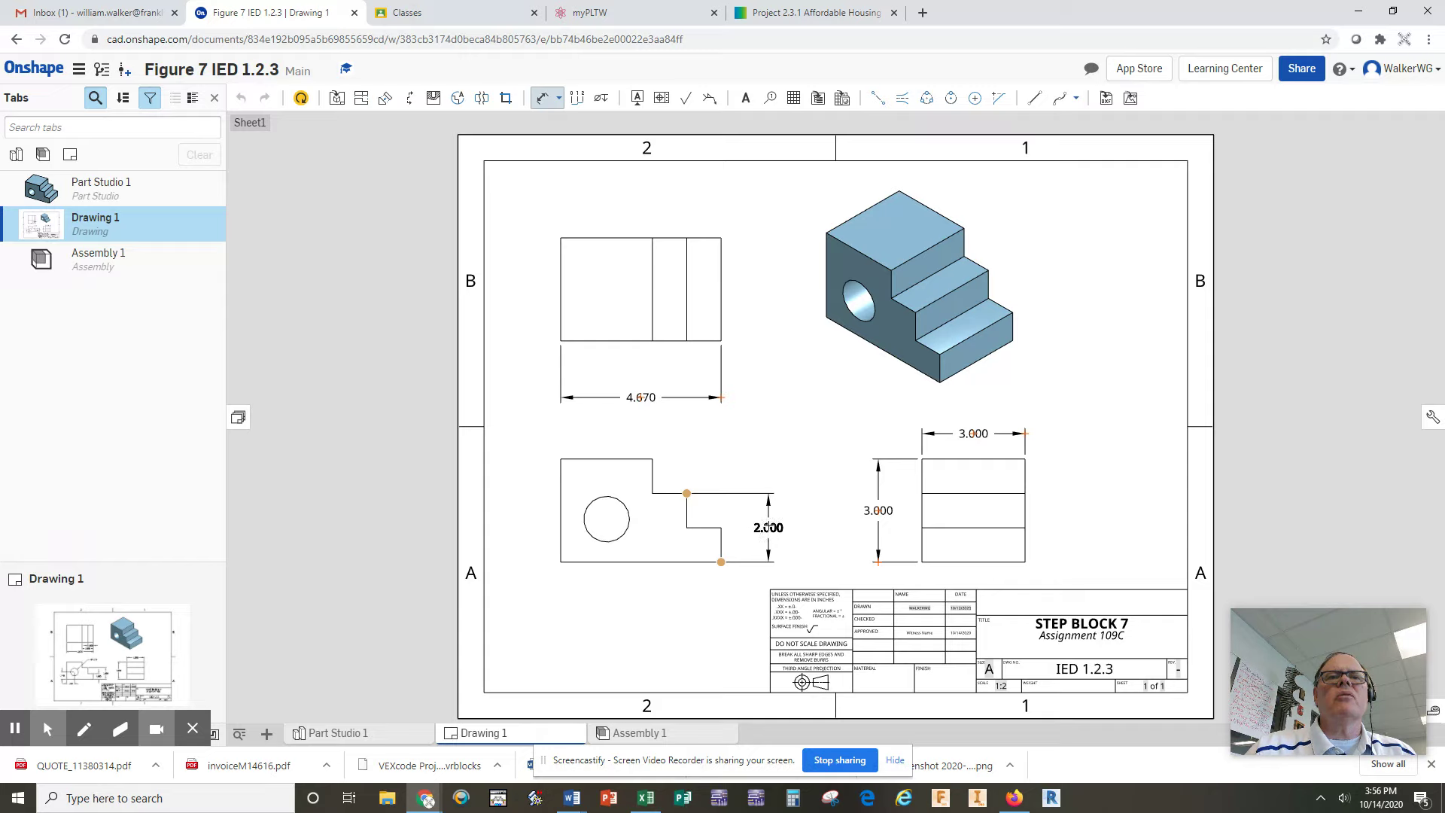
{"action": "left_click", "coordinate": [775, 527]}
{"action": "left_click", "coordinate": [721, 561]}
{"action": "left_click", "coordinate": [721, 527]}
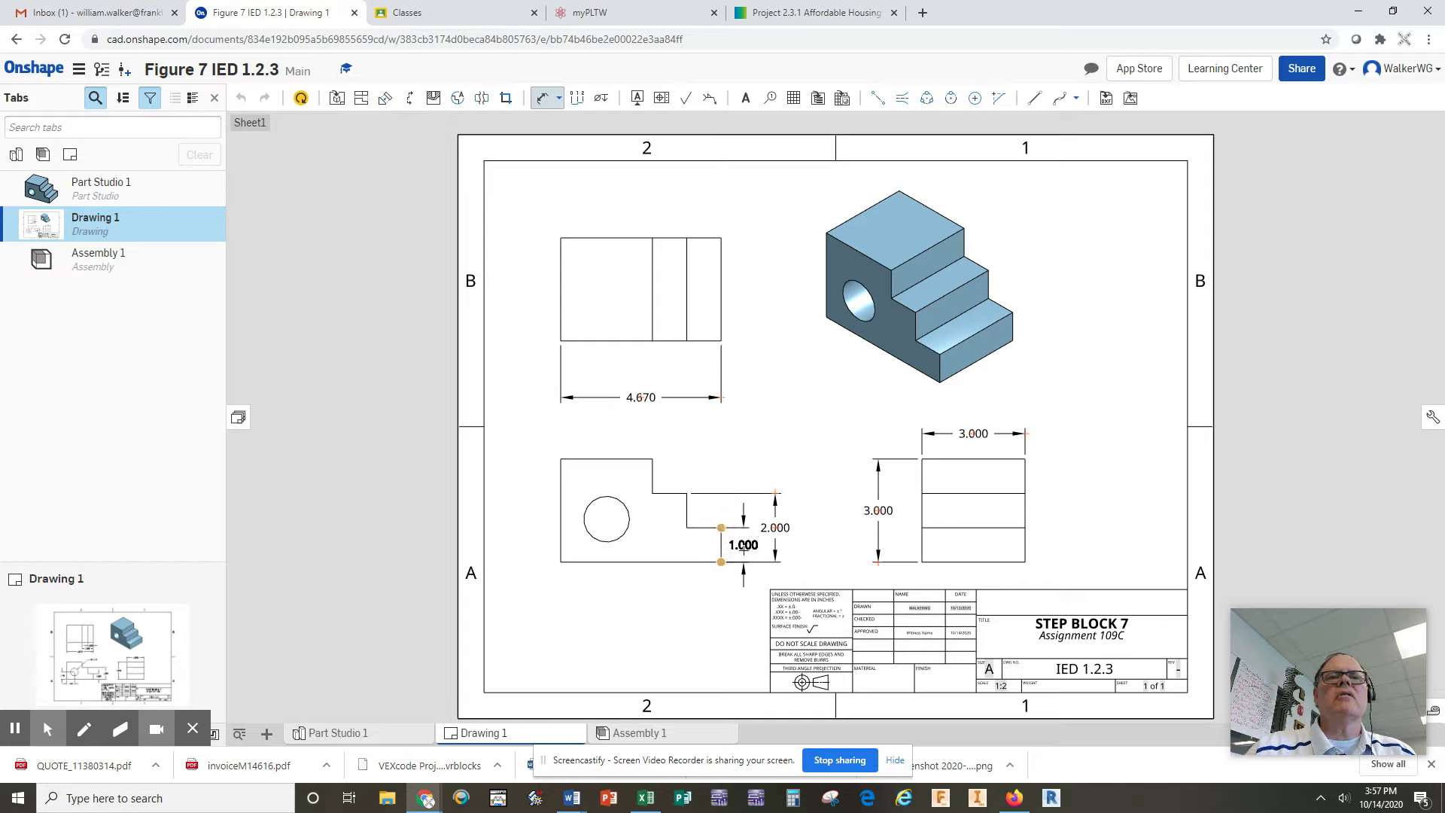
{"action": "left_click", "coordinate": [743, 548]}
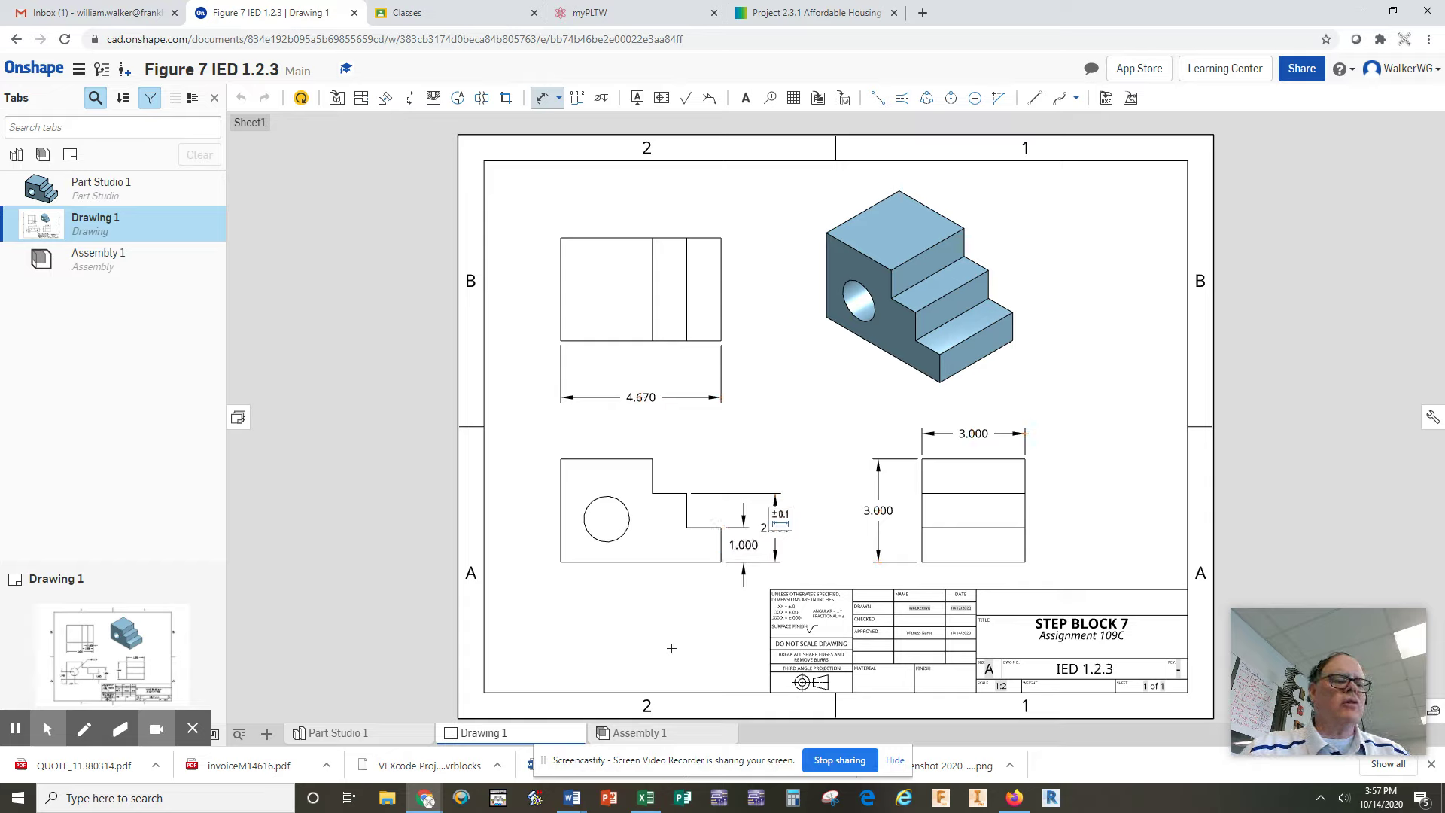
{"action": "key", "text": "Escape"}
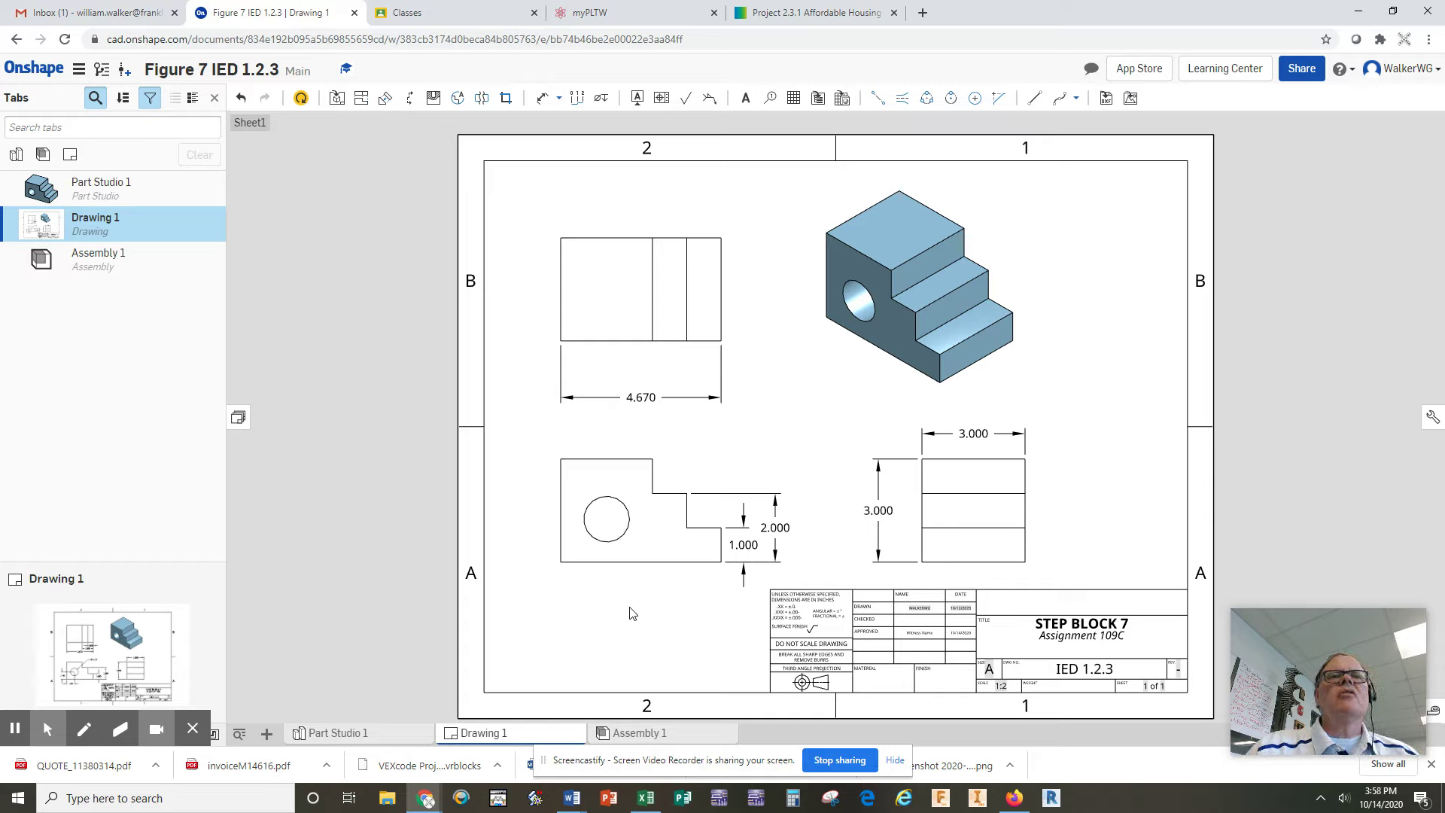
- Dimension the top view's step widths, 2.000 and 1.000, stacked above the 4.670 length
{"action": "left_click", "coordinate": [662, 489]}
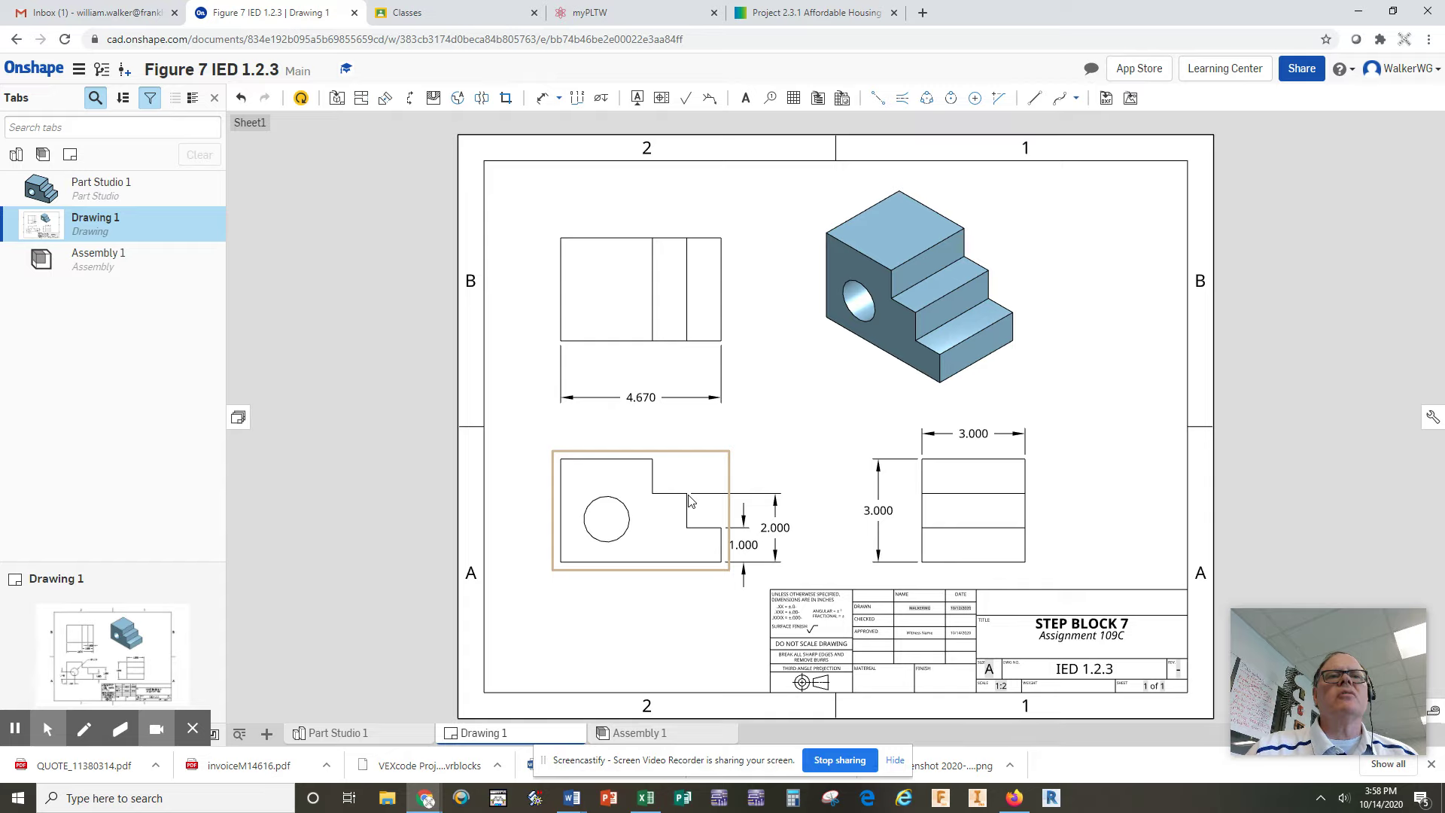
{"action": "left_click", "coordinate": [745, 480]}
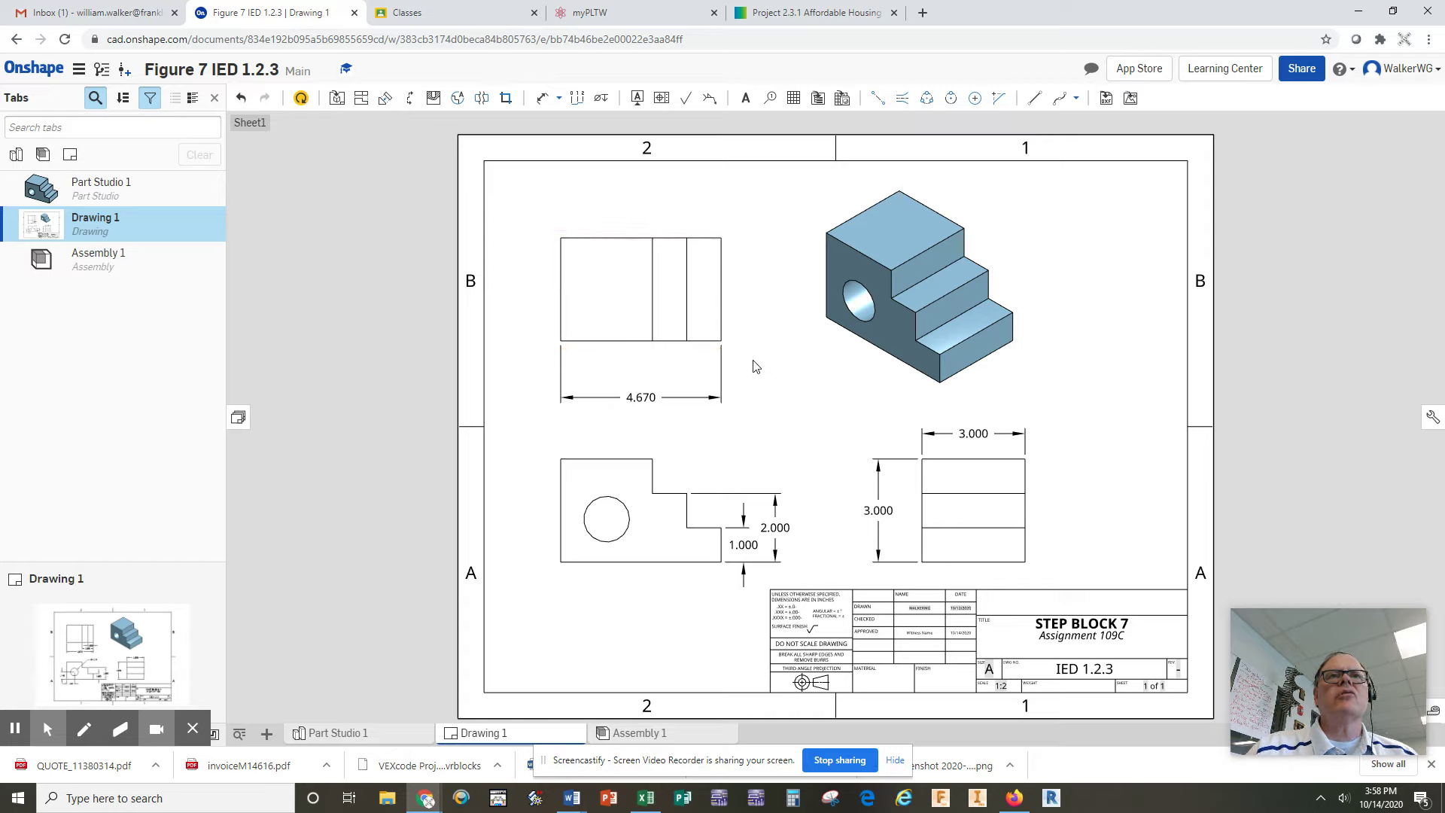
{"action": "left_click", "coordinate": [721, 351]}
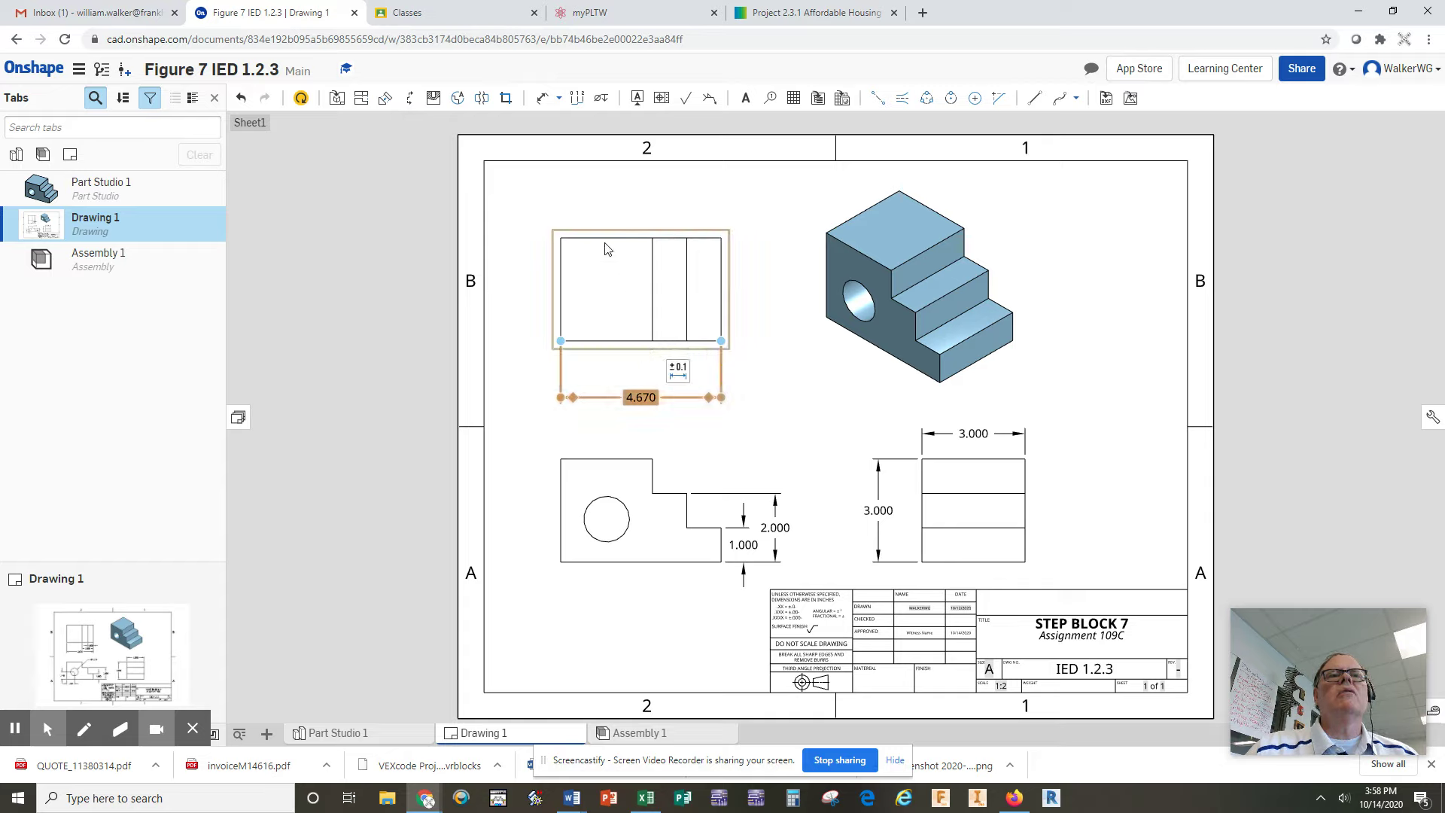
{"action": "left_click", "coordinate": [542, 102]}
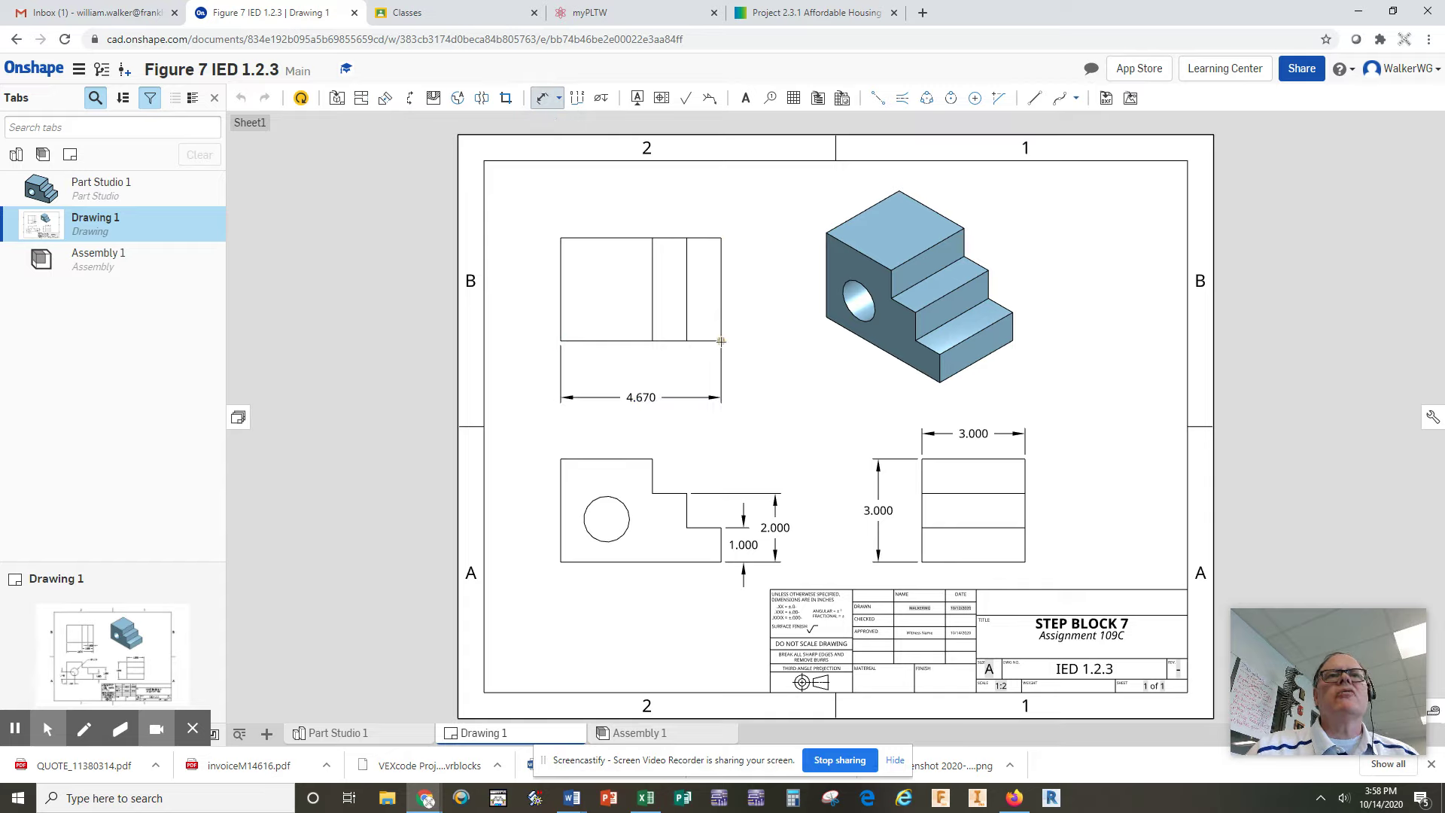
{"action": "left_click", "coordinate": [651, 340]}
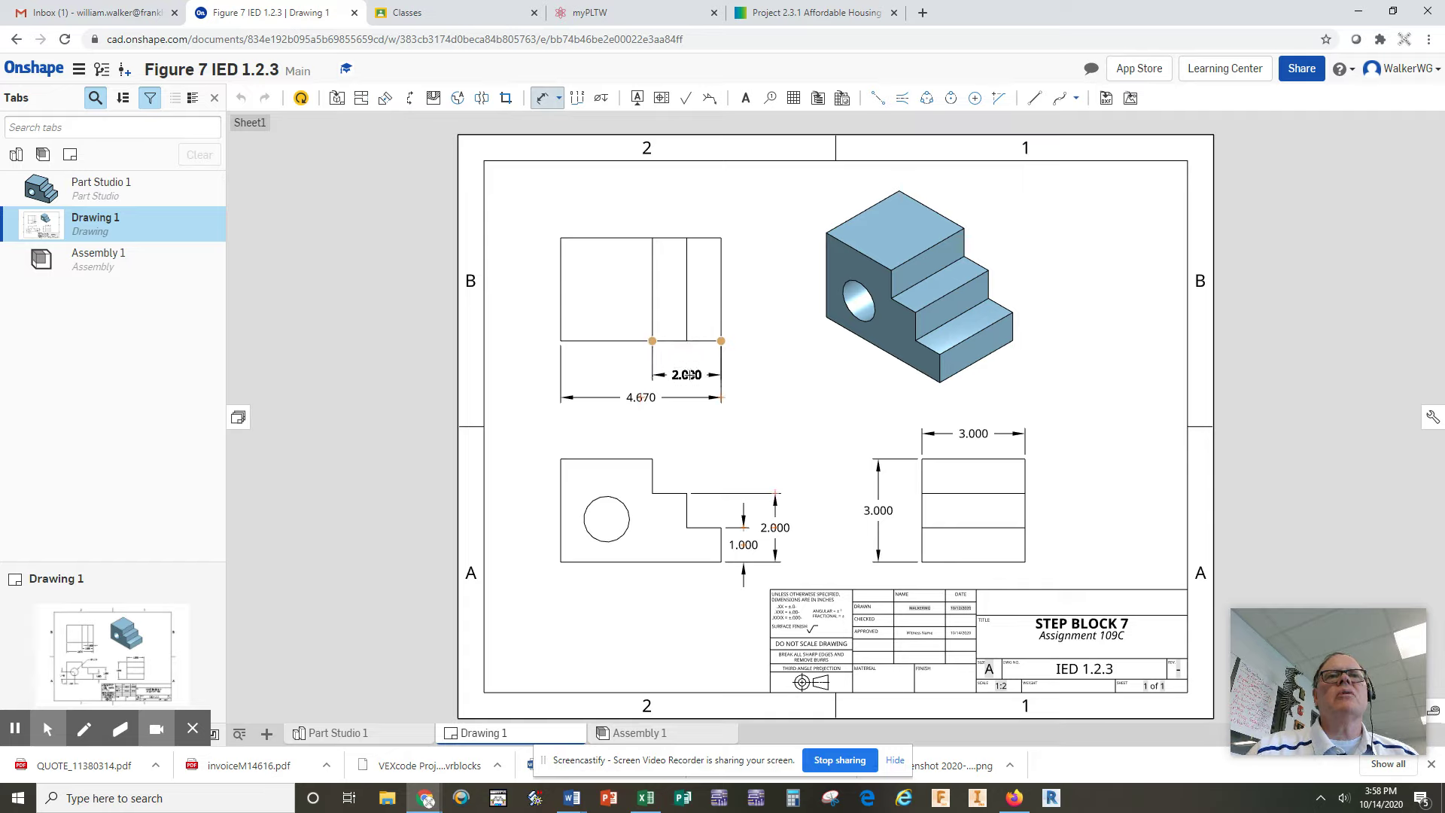
{"action": "left_click", "coordinate": [689, 377]}
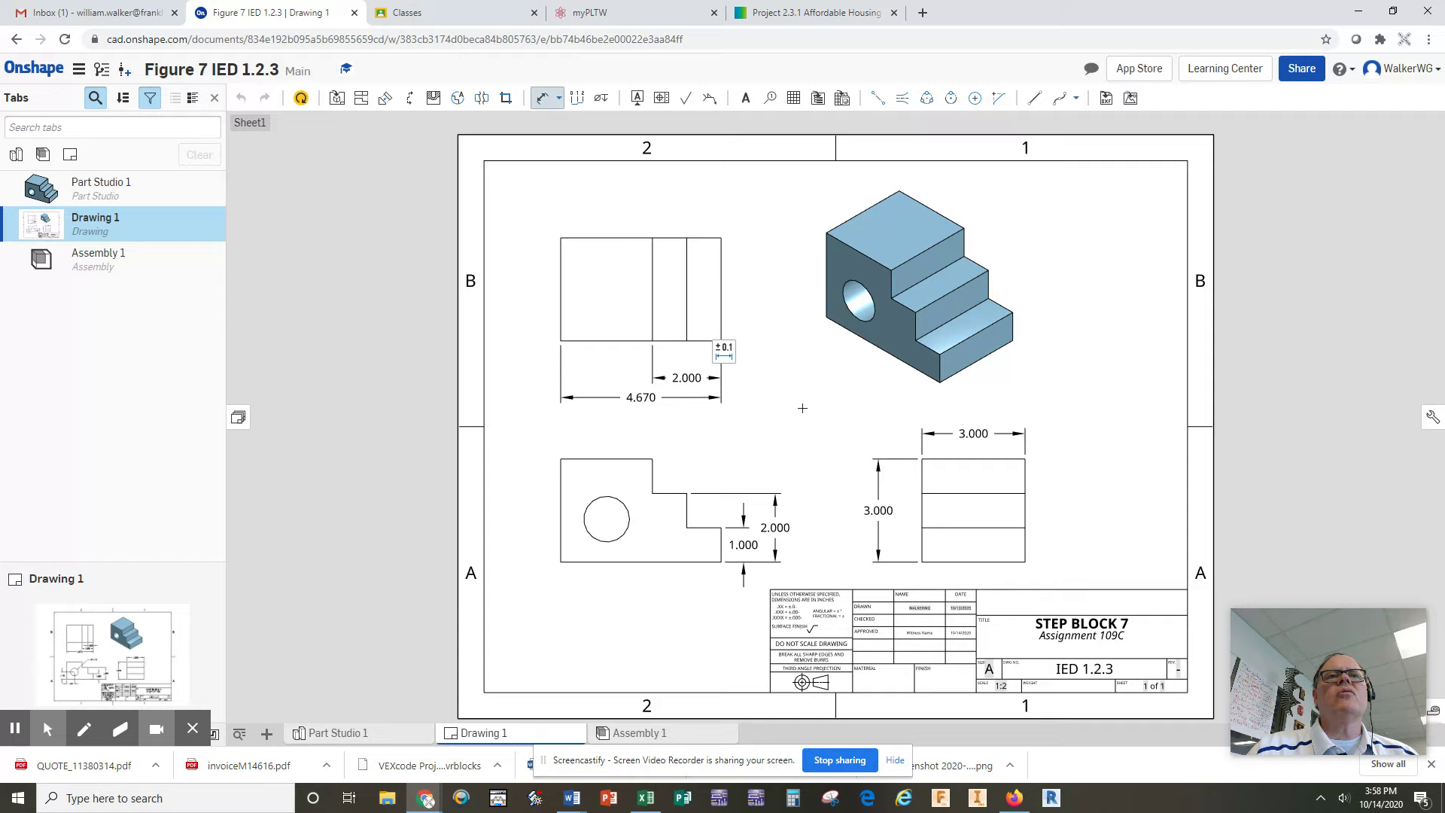
{"action": "left_click", "coordinate": [721, 340]}
{"action": "left_click", "coordinate": [687, 340]}
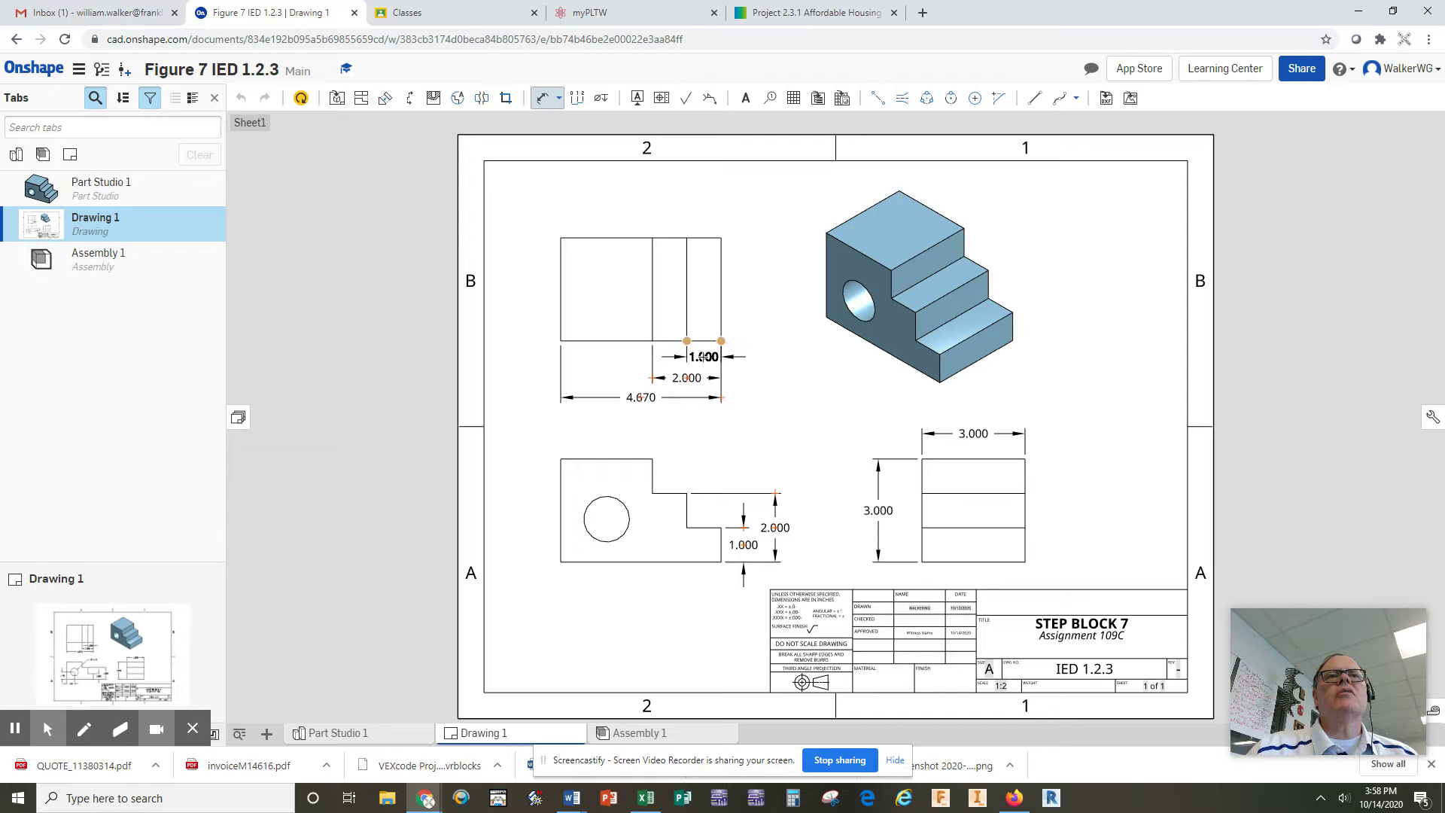
{"action": "left_click", "coordinate": [702, 358]}
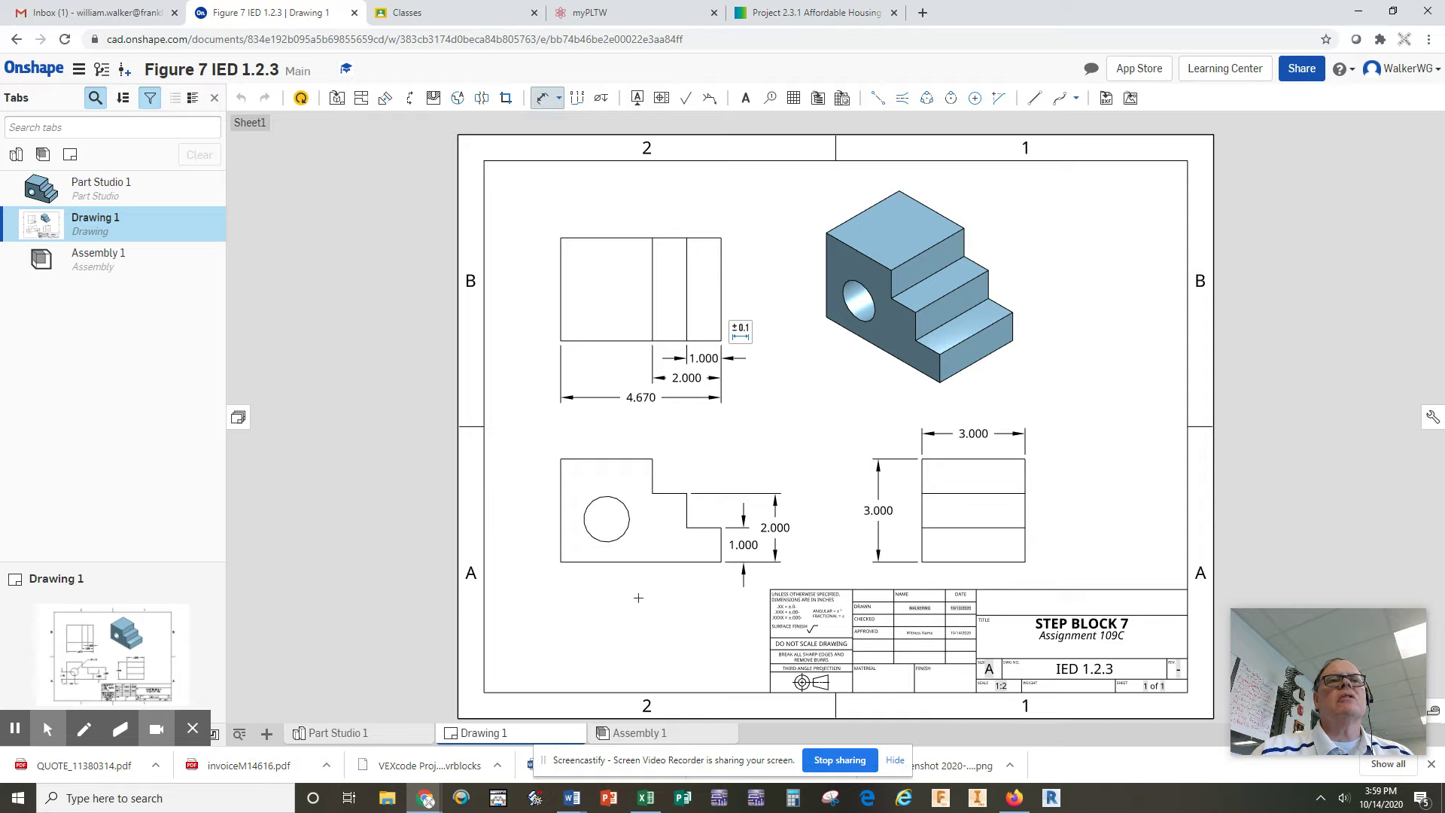
- Add a Ø1.330 diameter callout to the front view's hole, placed above the view
{"action": "left_click", "coordinate": [621, 536]}
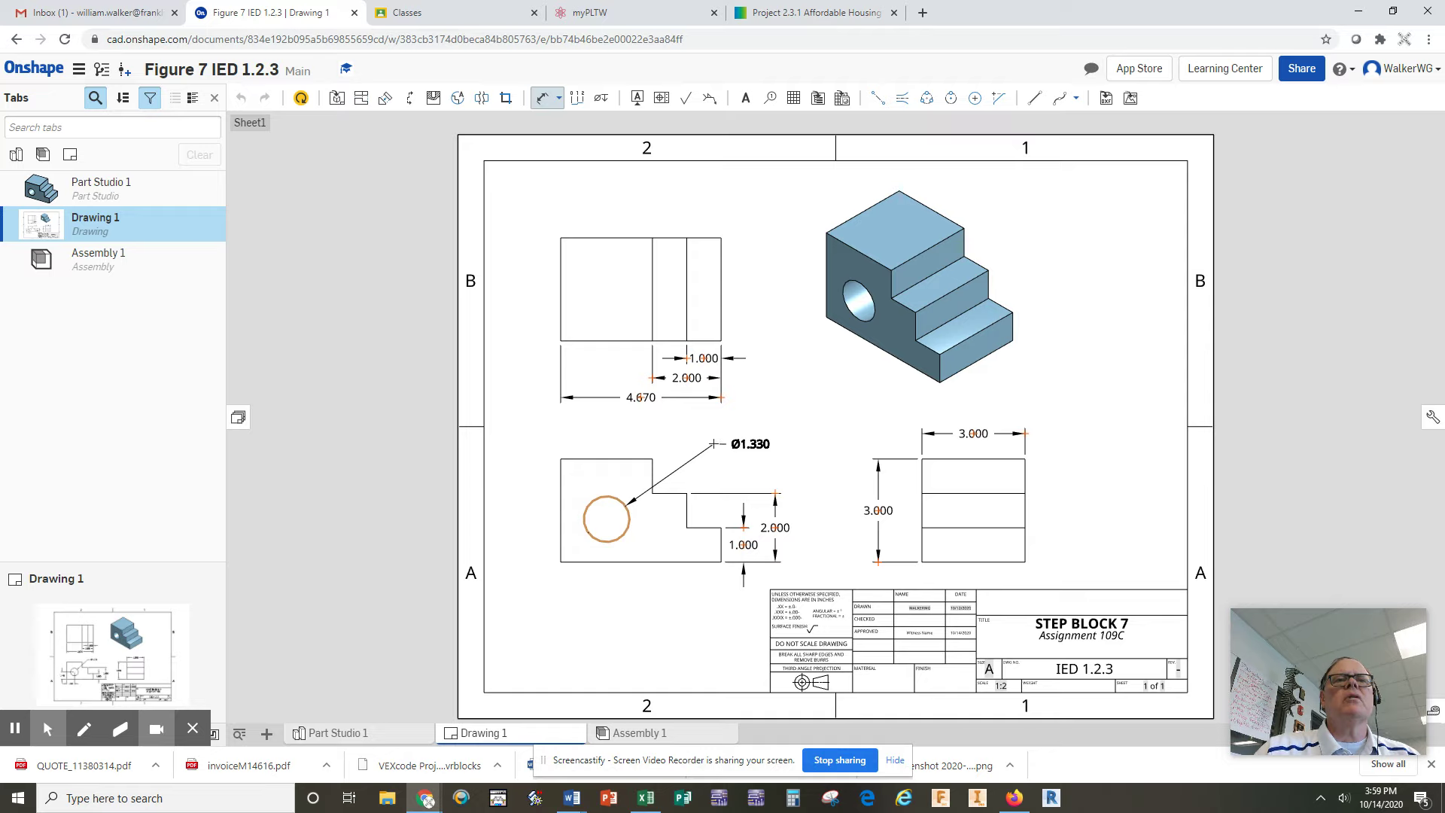
{"action": "left_click", "coordinate": [712, 435]}
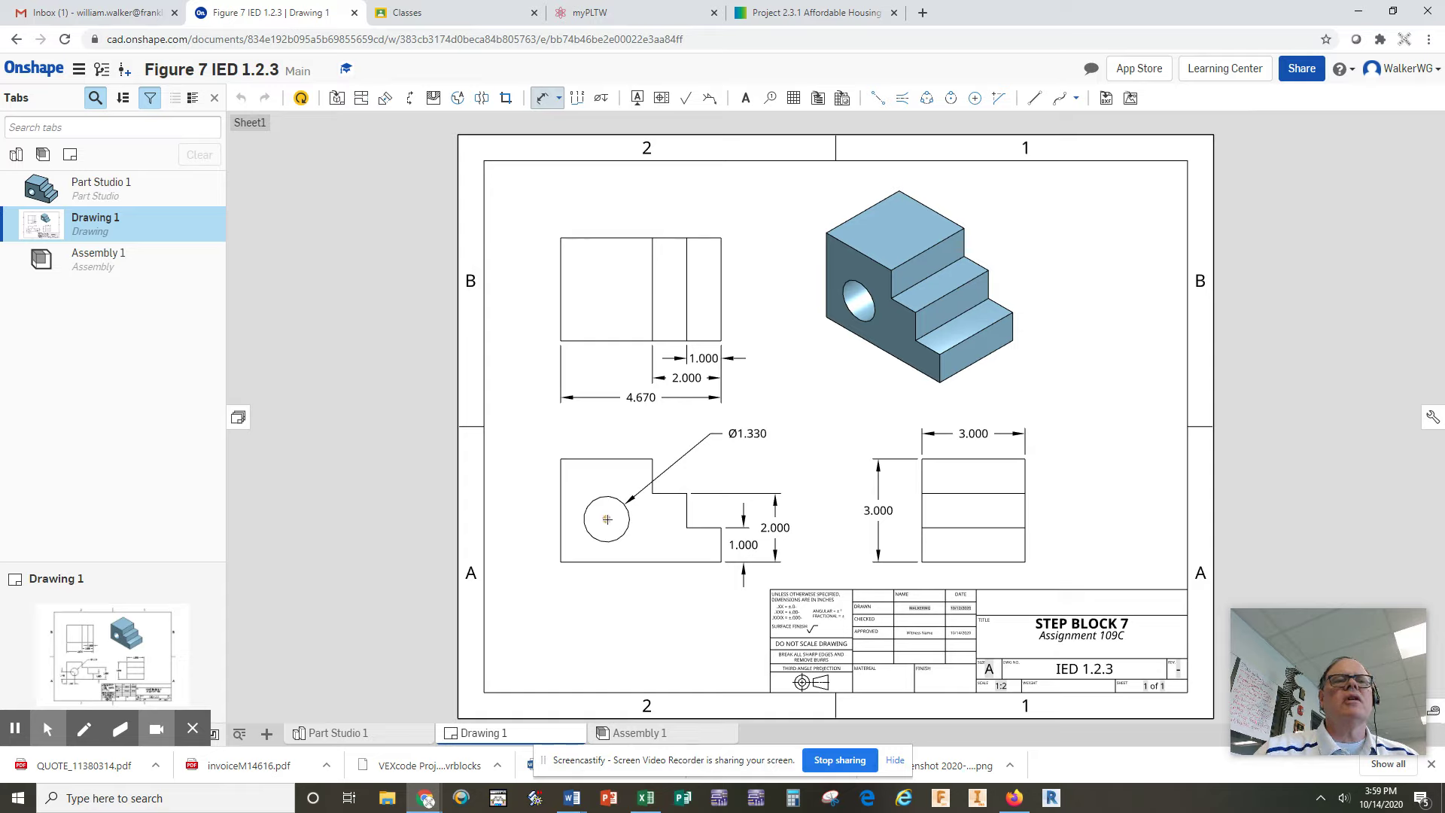
{"action": "left_click", "coordinate": [560, 561]}
- Dimension the hole centre 1.340 from the left edge and 1.250 from the bottom edge
{"action": "left_click", "coordinate": [607, 518]}
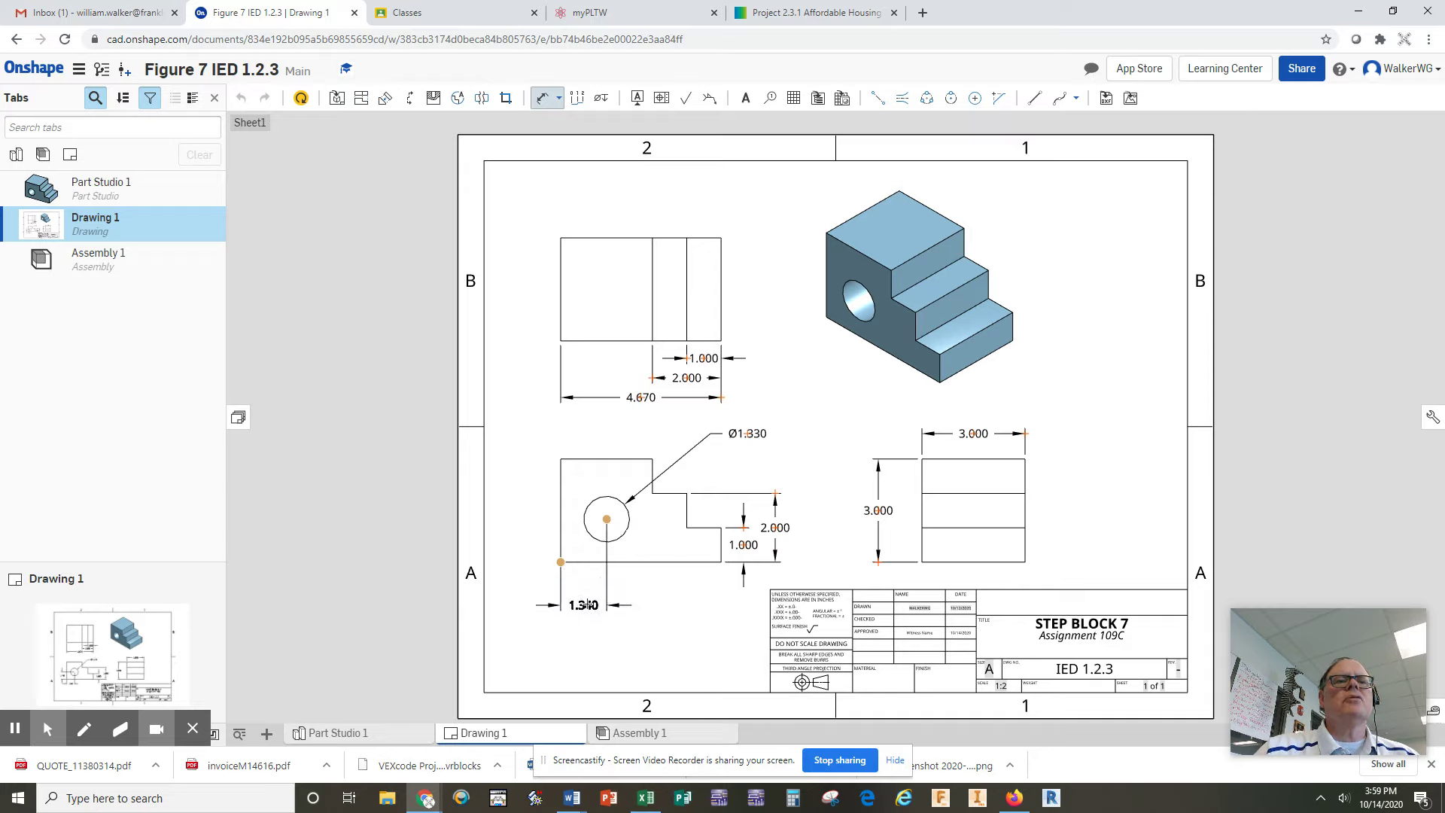
{"action": "left_click", "coordinate": [585, 592]}
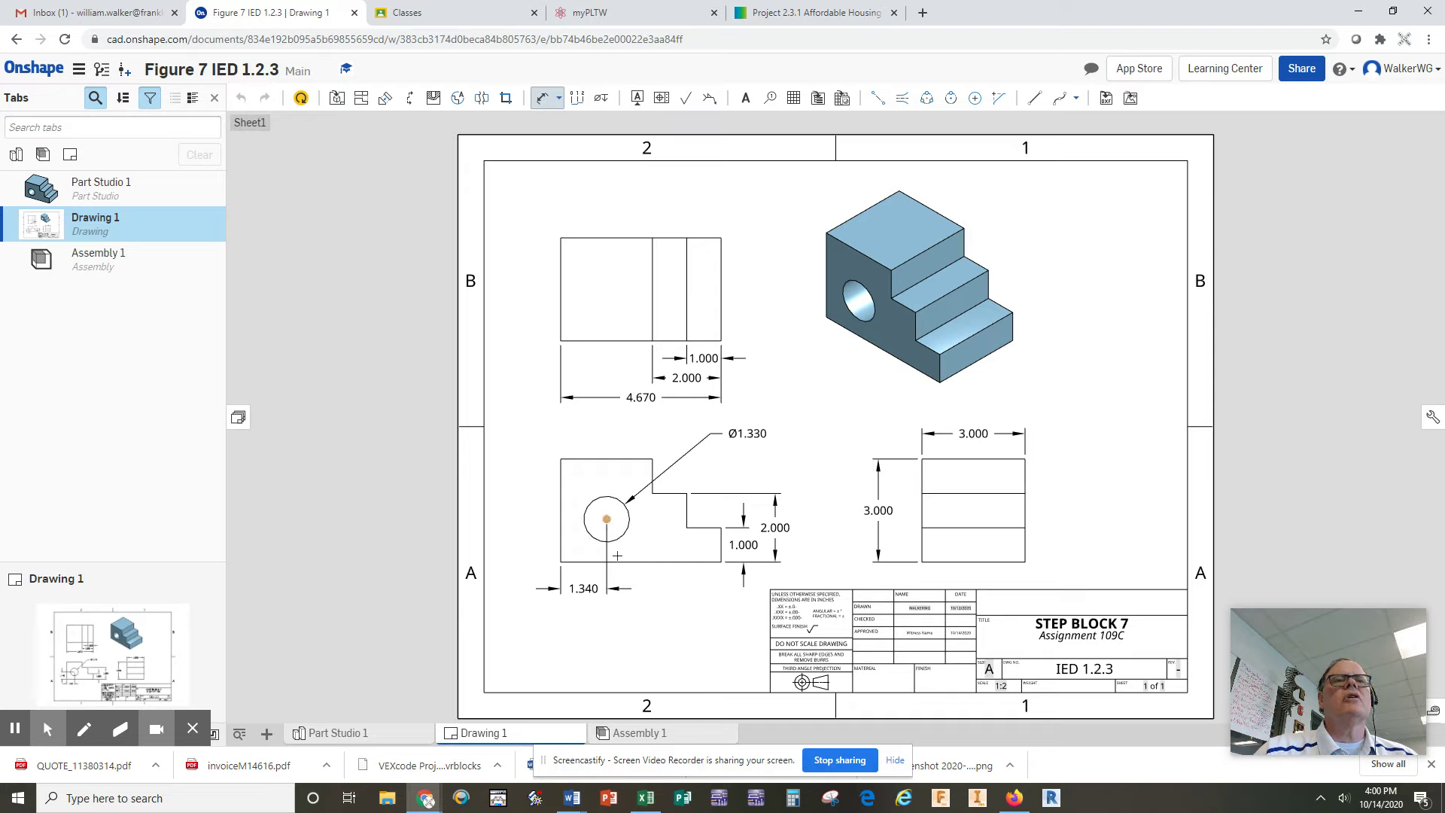
{"action": "left_click", "coordinate": [619, 561]}
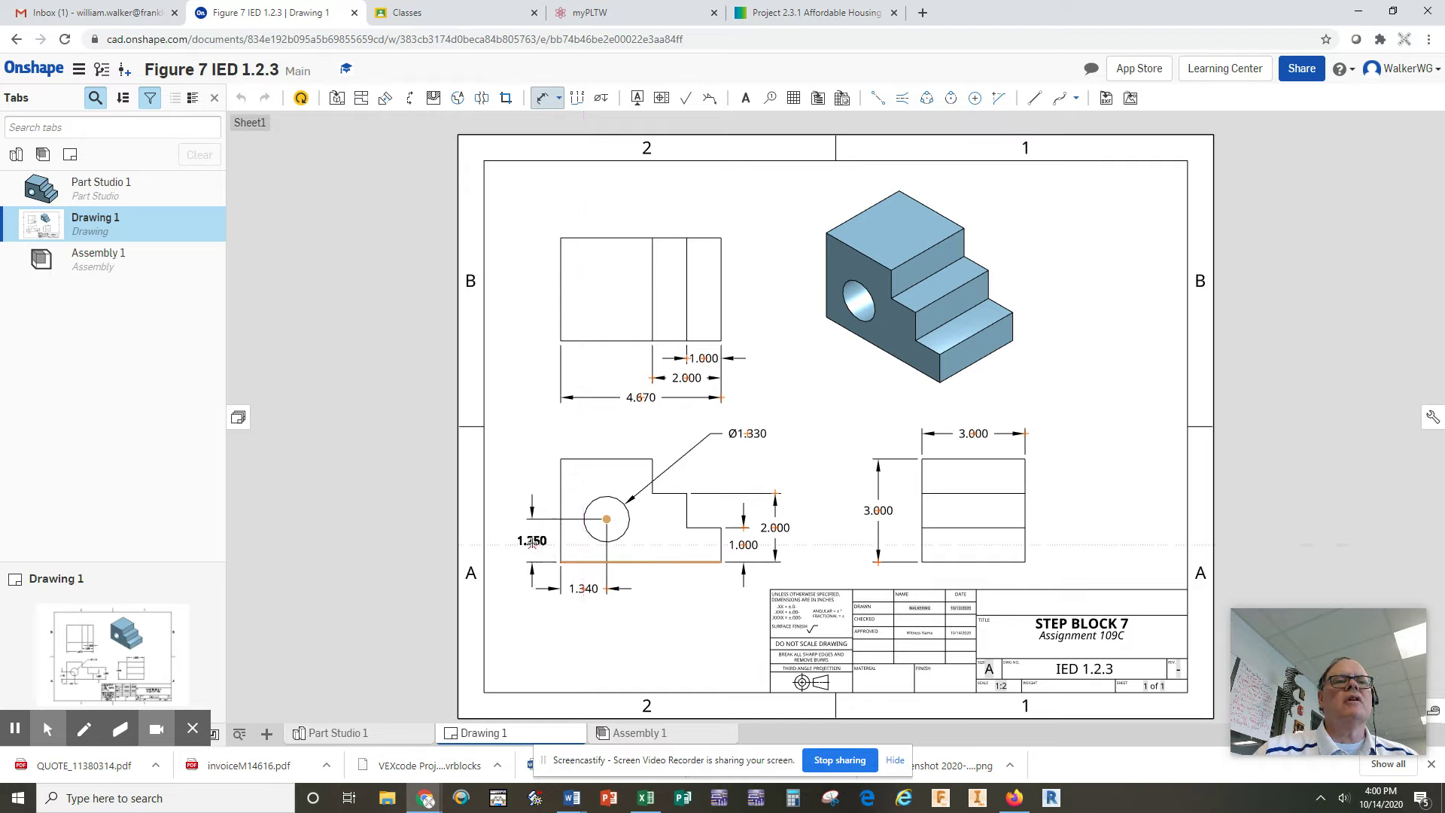
{"action": "left_click", "coordinate": [532, 541]}
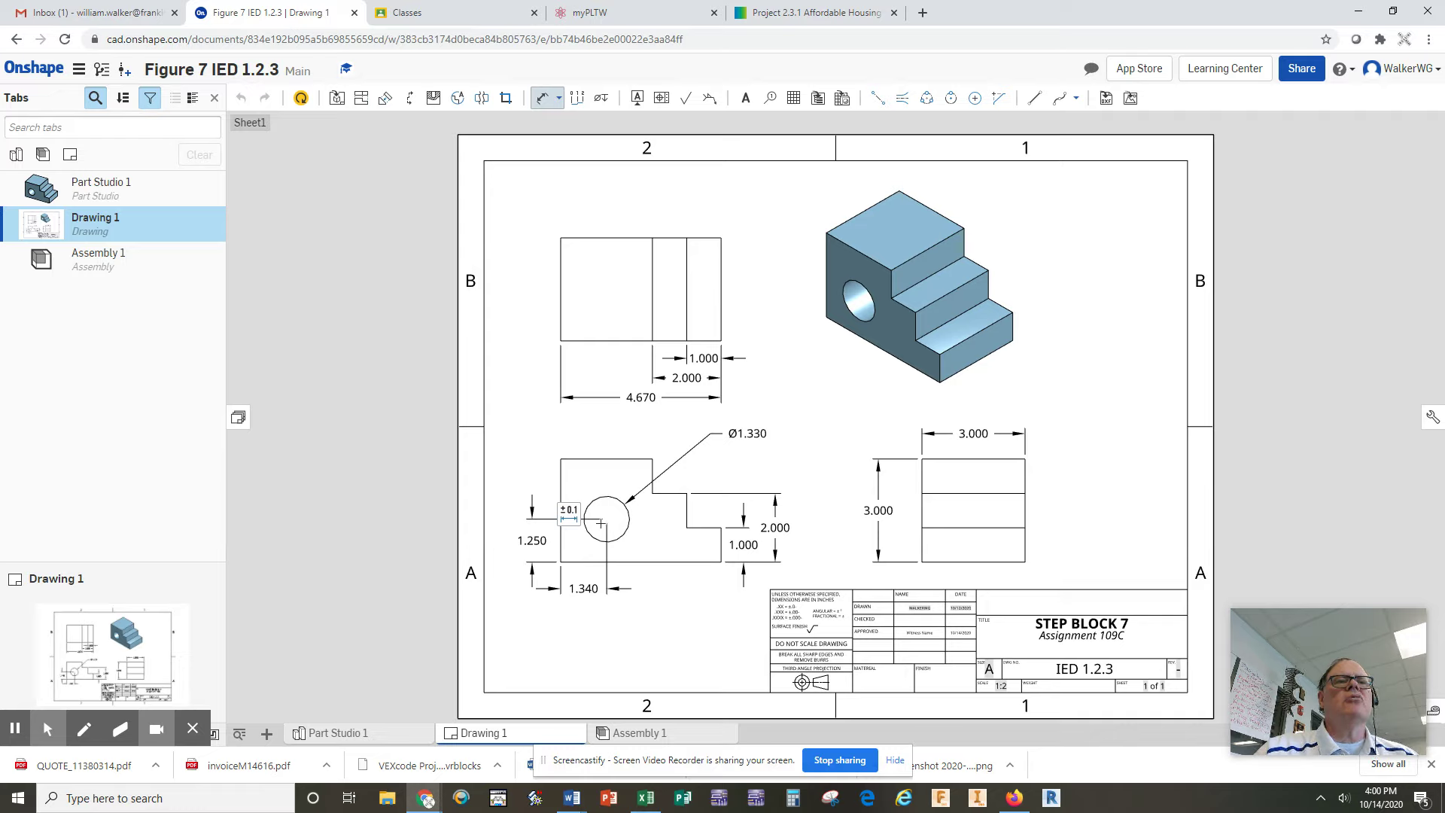
{"action": "left_click", "coordinate": [542, 532]}
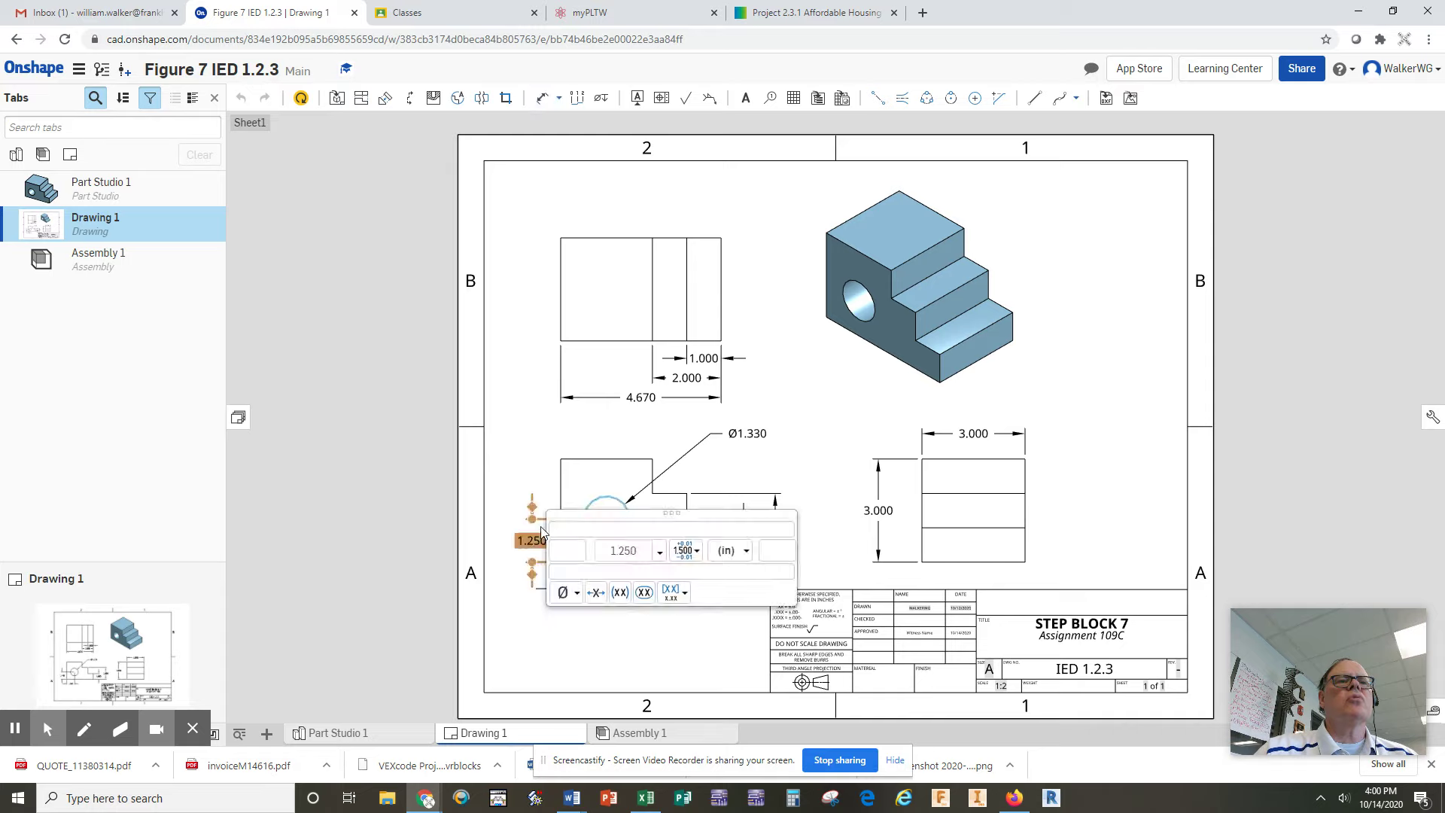
{"action": "left_click", "coordinate": [631, 636]}
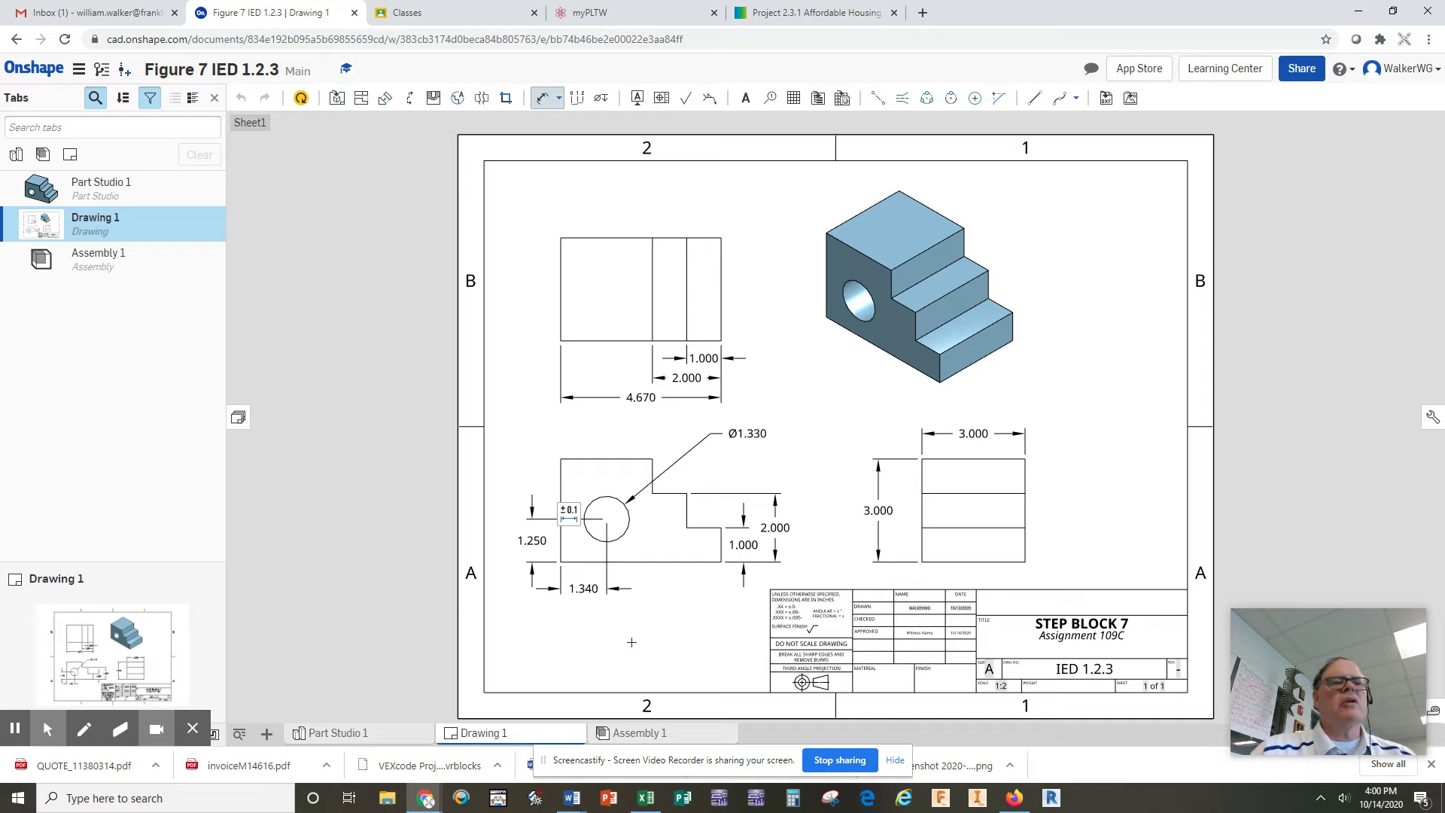
{"action": "key", "text": "Escape"}
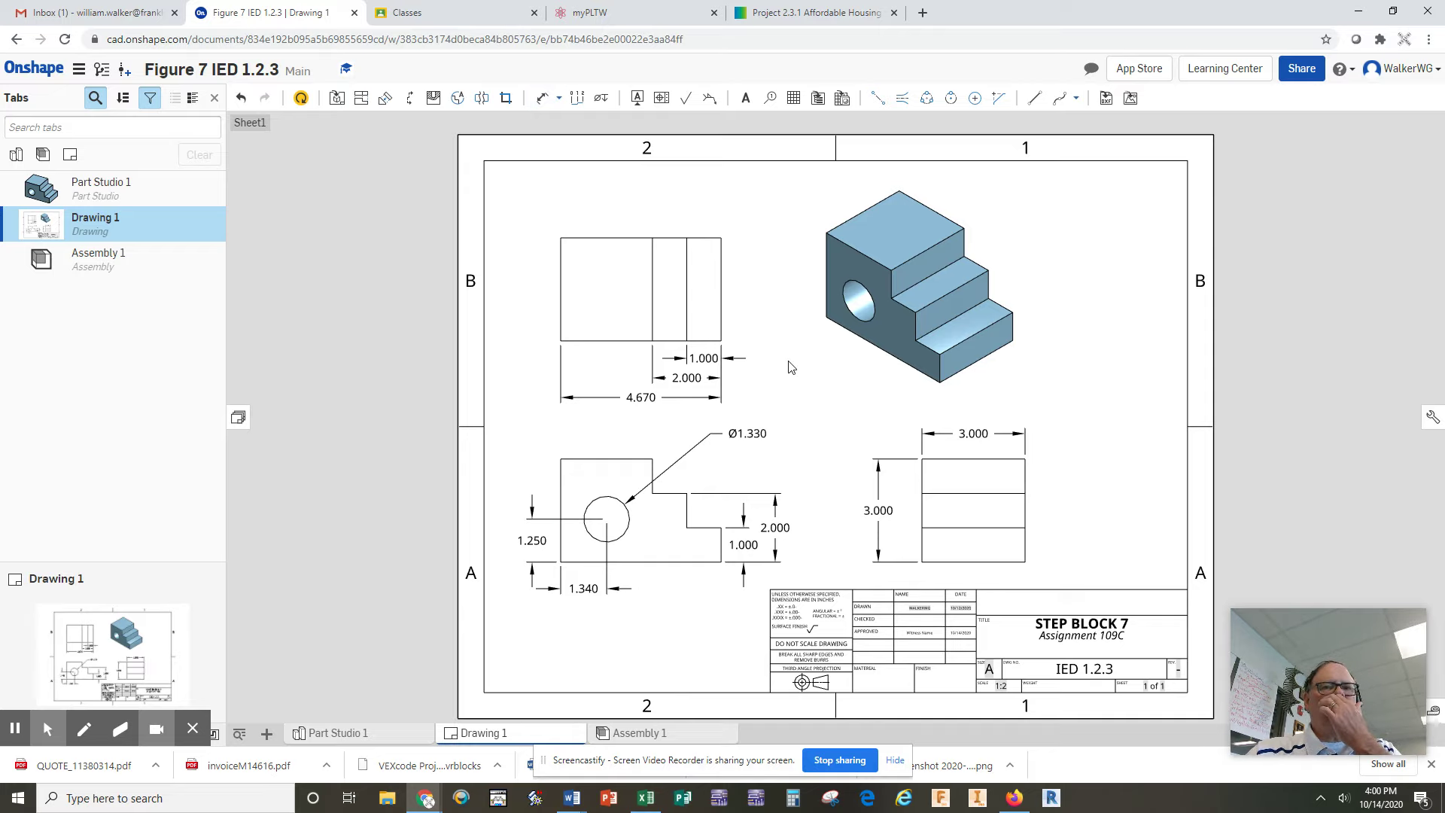